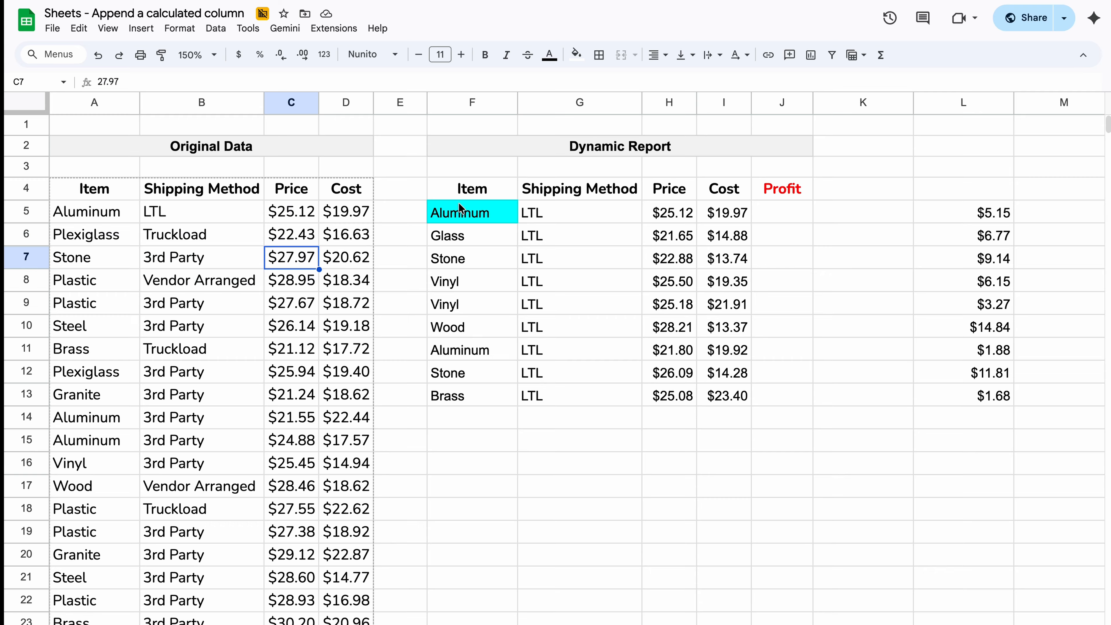
Examine the FILTER formula in F5 of the Dynamic Report and the range of rows it fills.
click(490, 215)
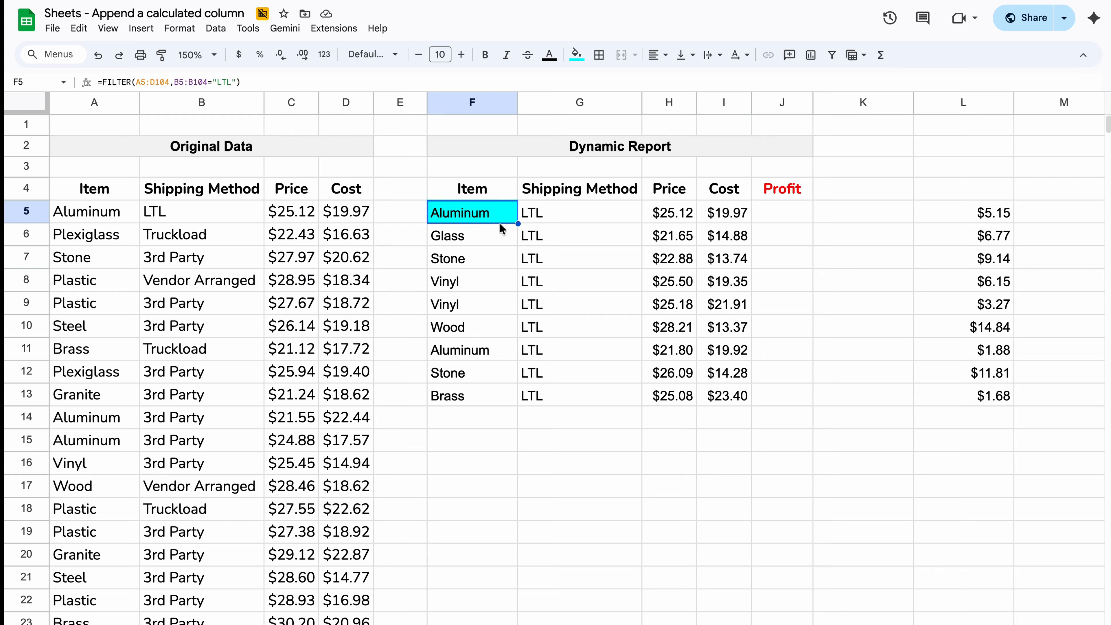
drag(499, 214, 739, 399)
double_click(504, 215)
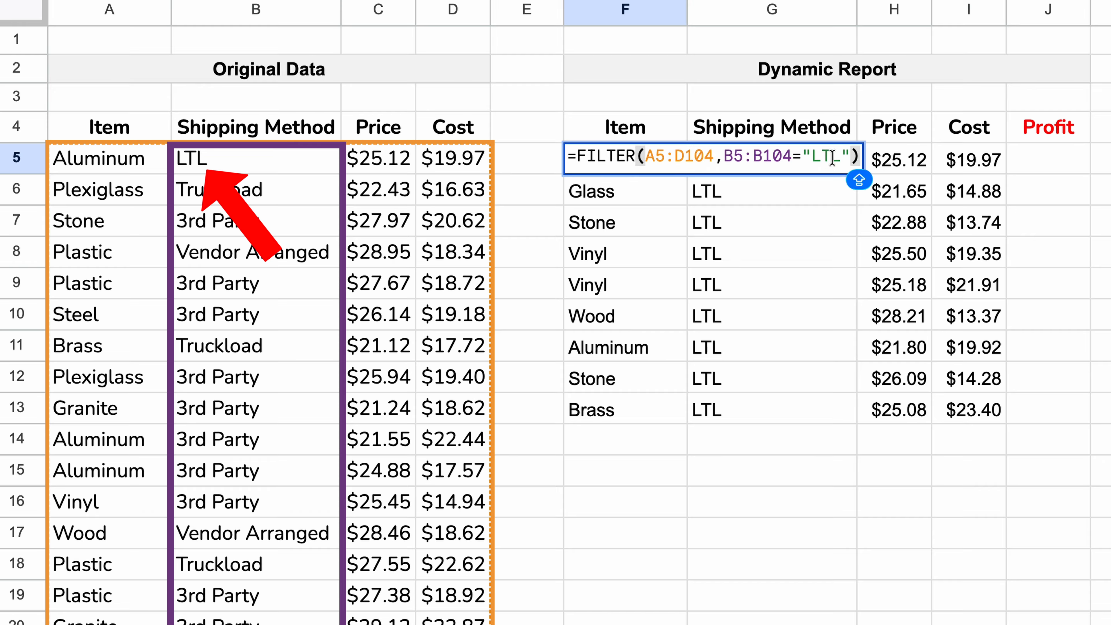
key(Return)
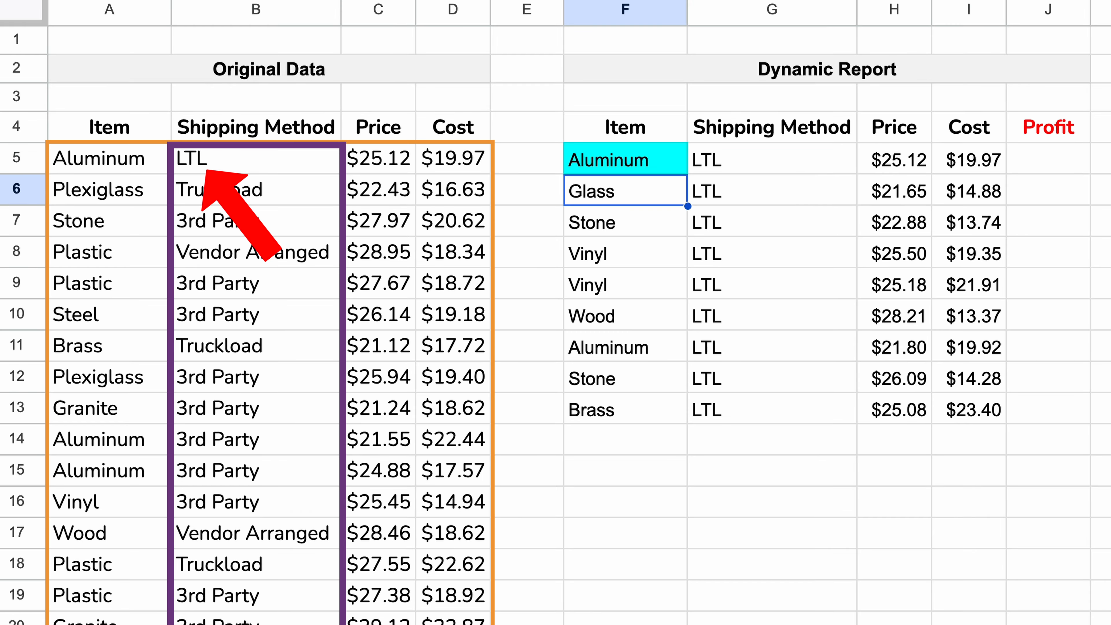
mouse_move(625, 160)
mouse_down()
mouse_move(916, 418)
mouse_move(945, 418)
mouse_up()
click(632, 199)
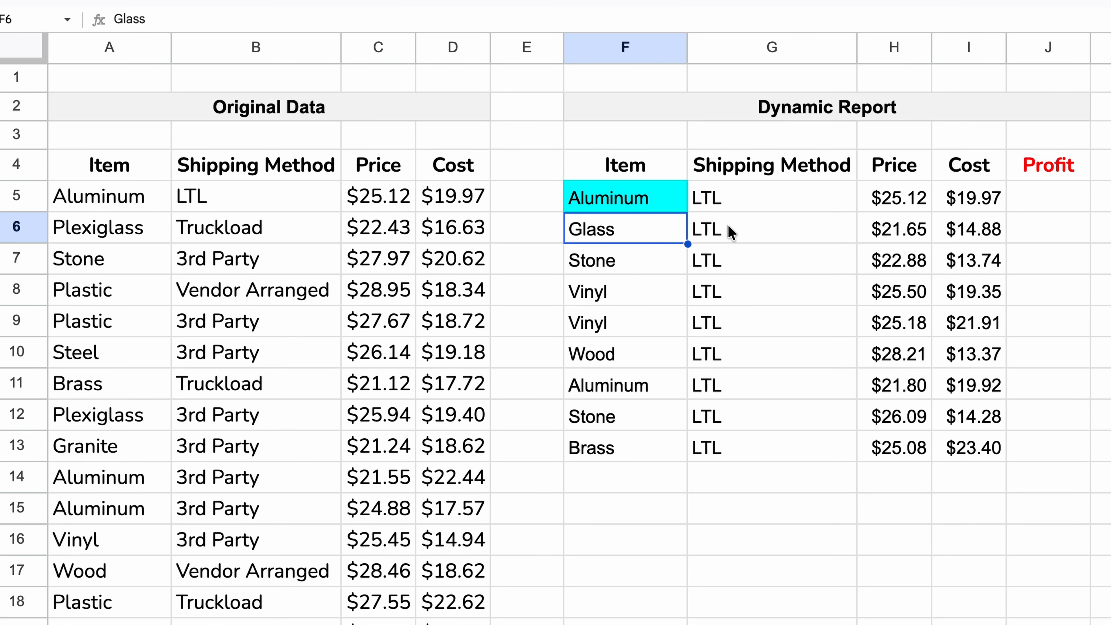
click(729, 189)
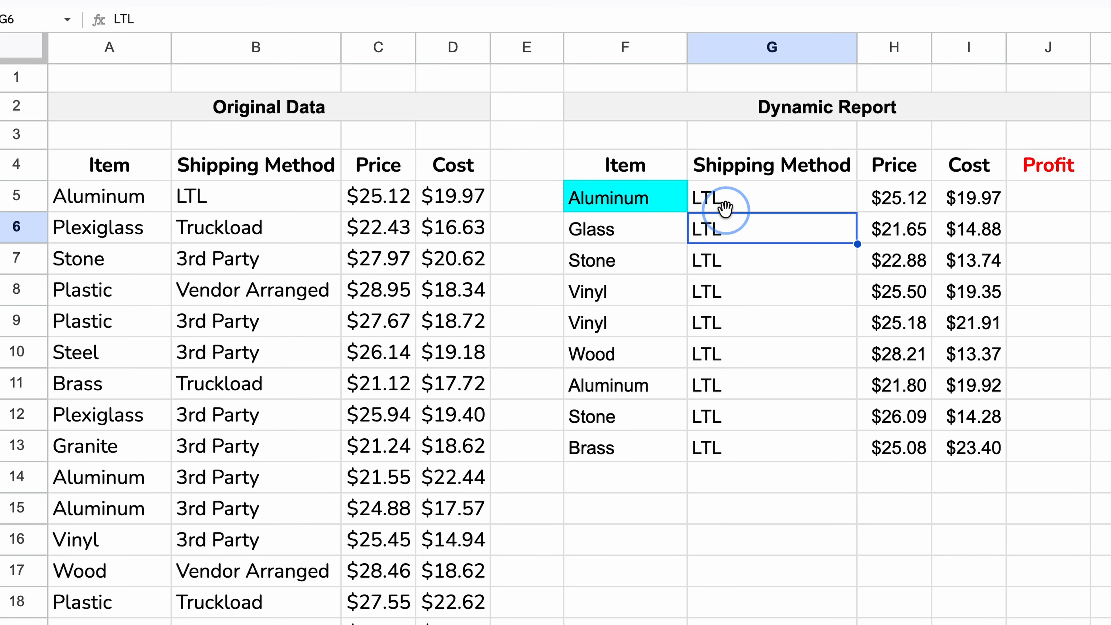
click(671, 224)
double_click(664, 194)
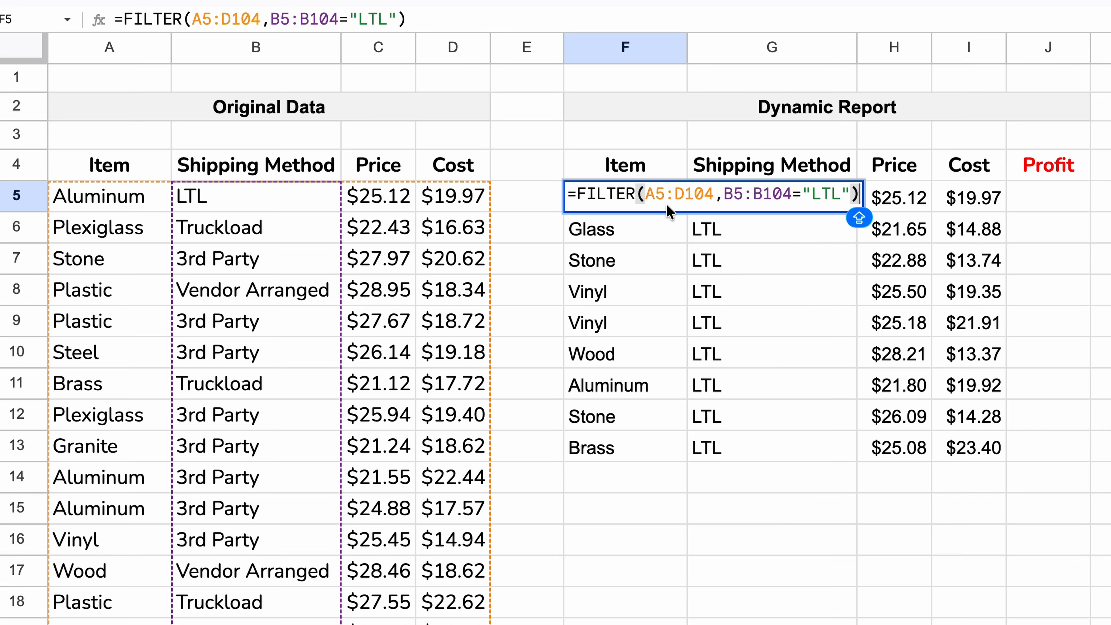
Review the report's first row across Item, Shipping Method, Price and Cost, along with the empty Profit column.
click(1046, 209)
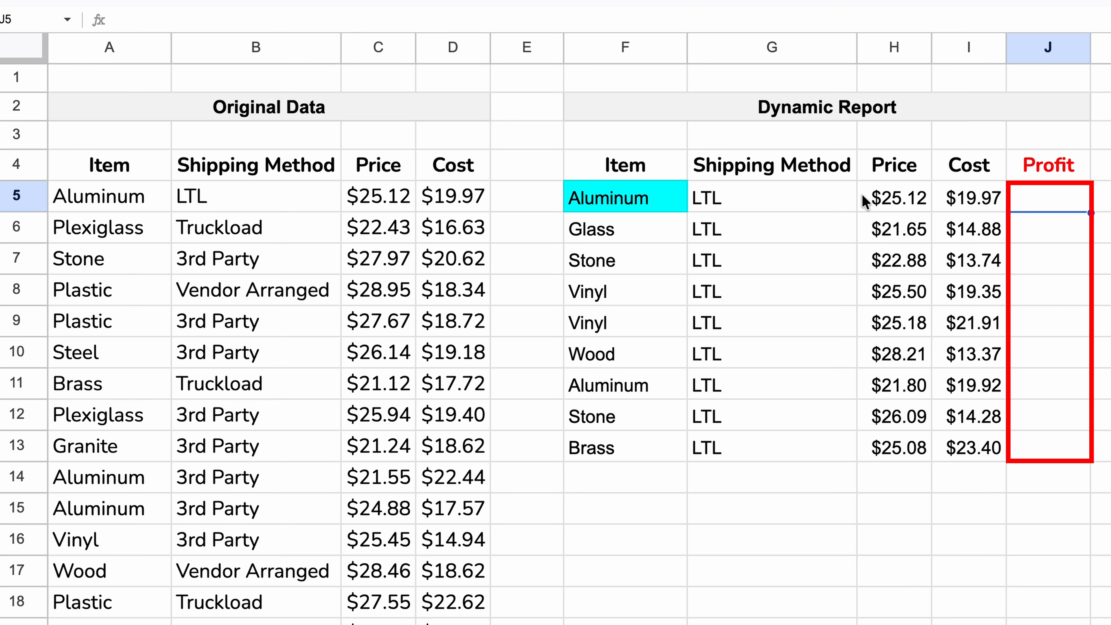
click(641, 195)
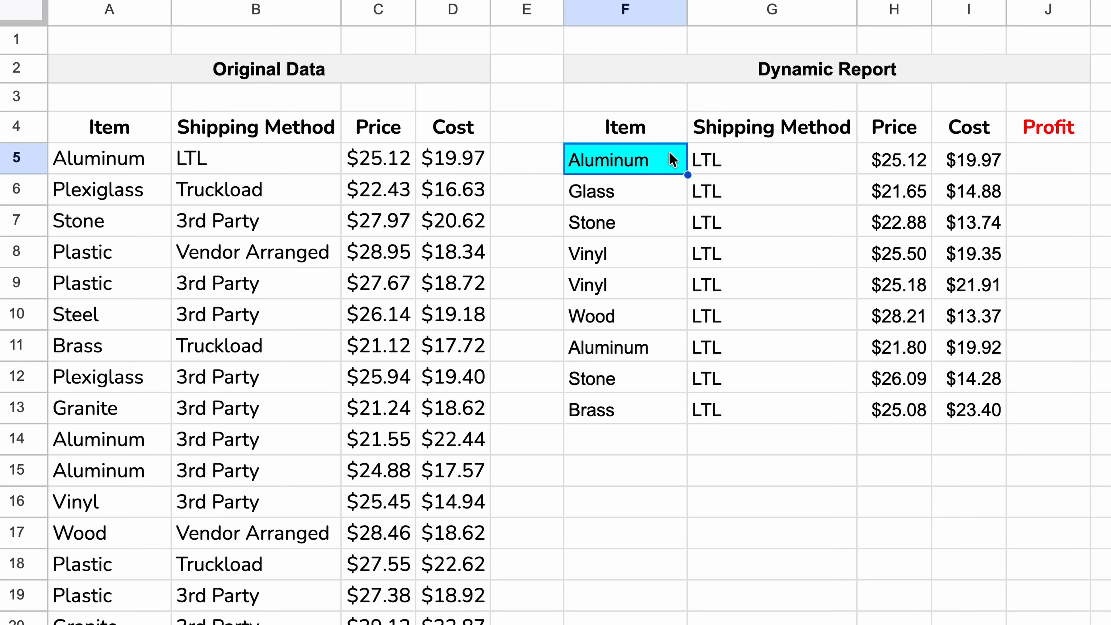
click(749, 159)
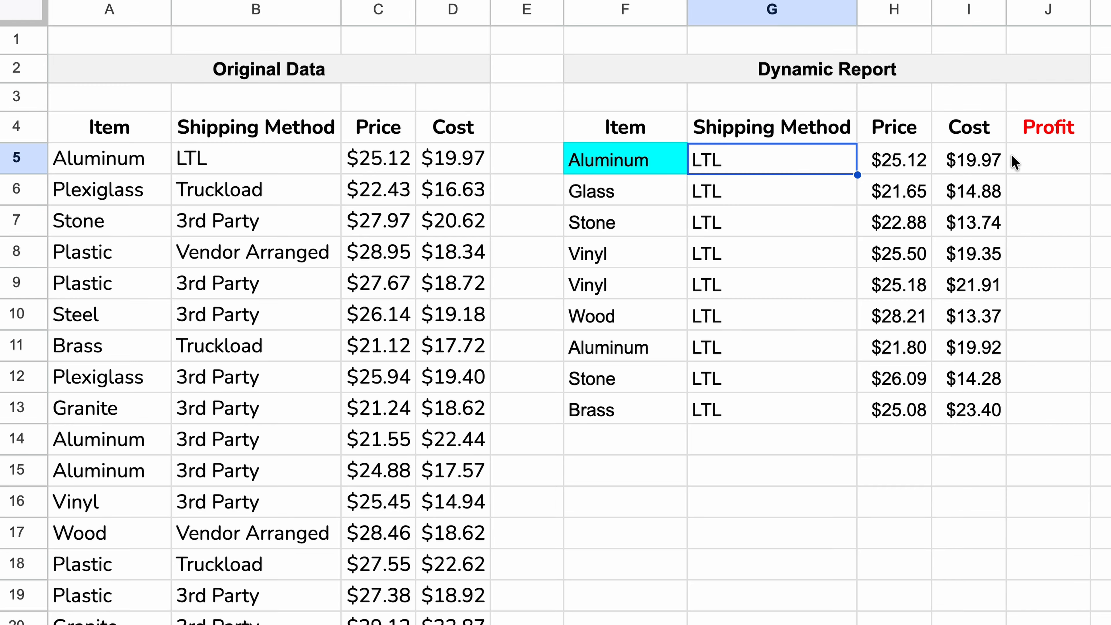
click(1021, 164)
click(913, 165)
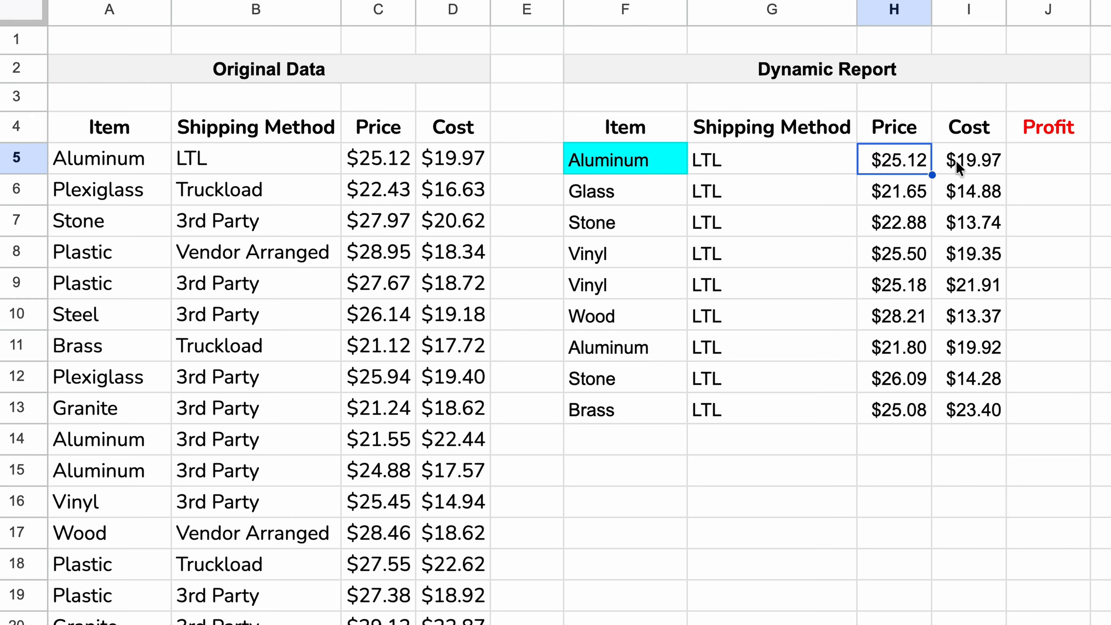
click(978, 166)
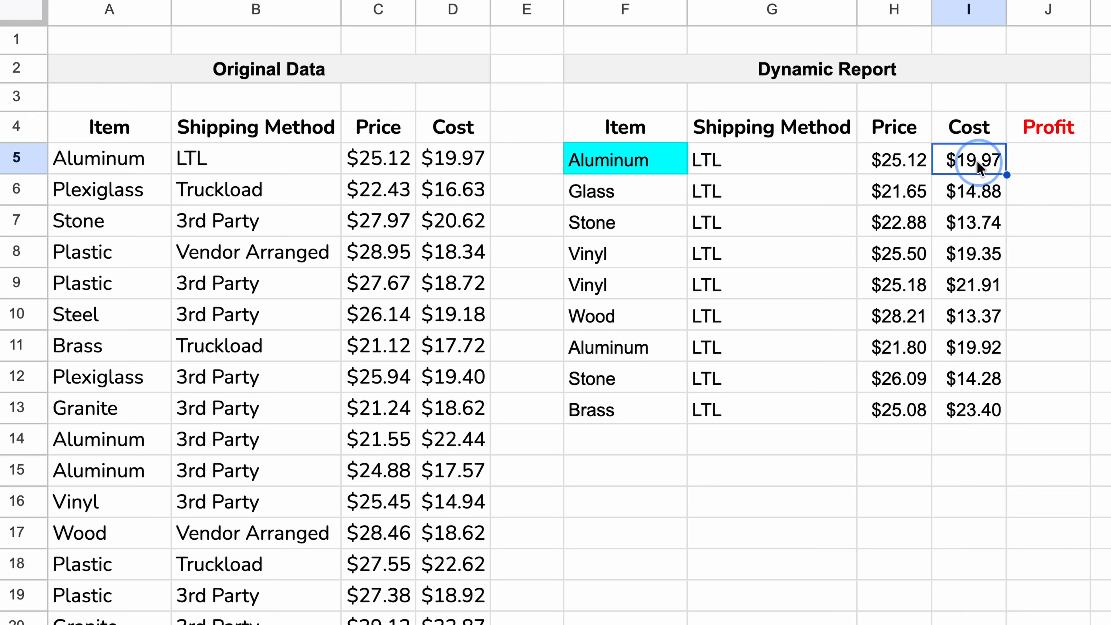
click(1069, 168)
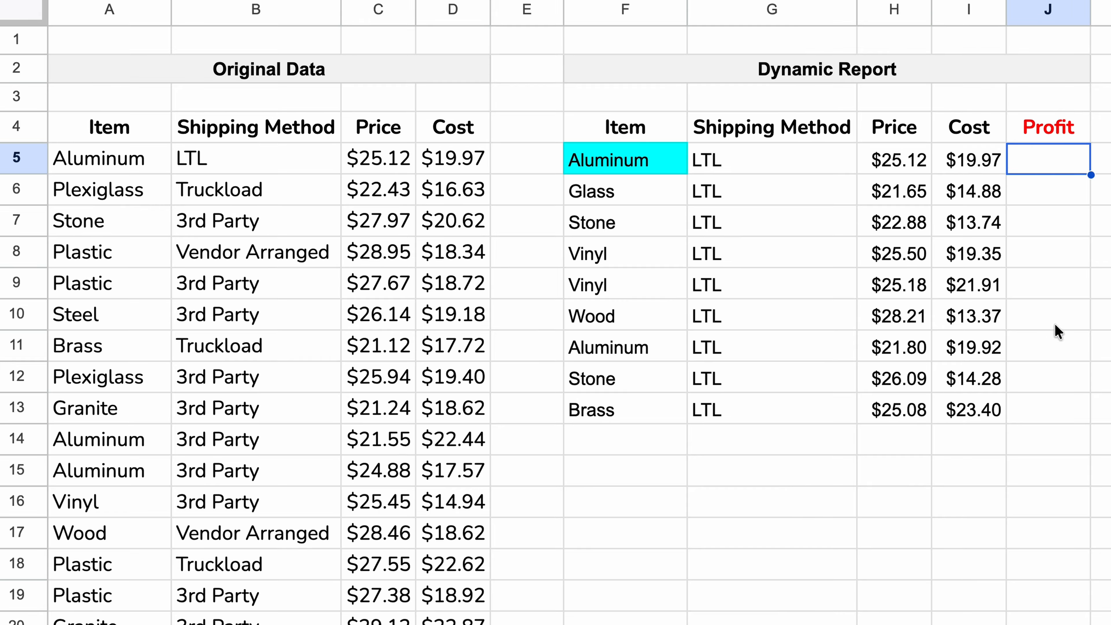
click(734, 161)
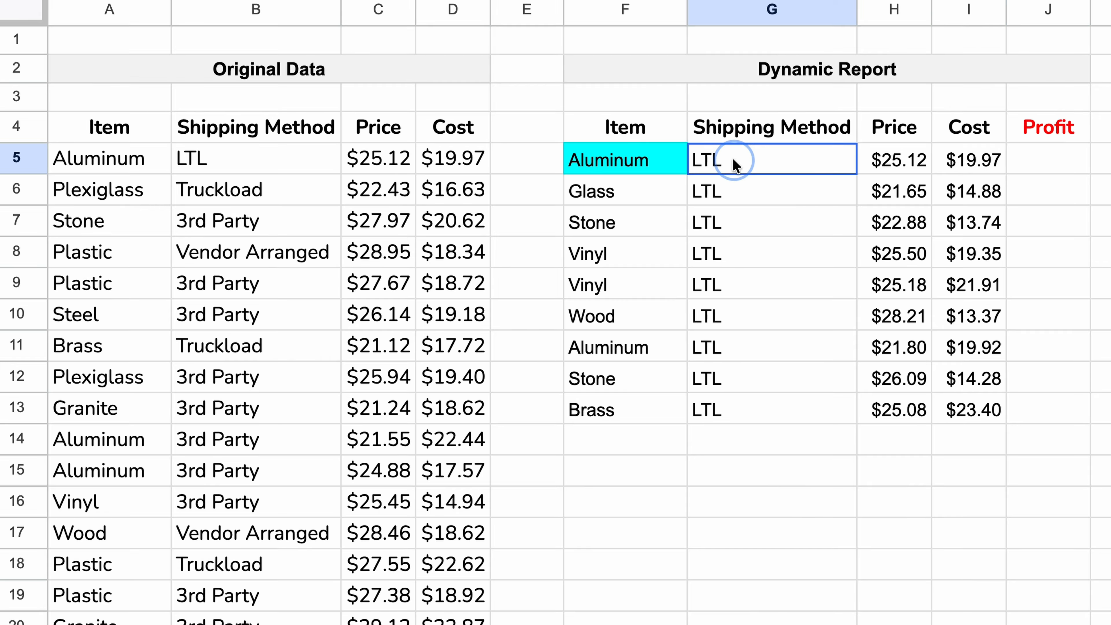
click(665, 167)
click(1050, 282)
Inspect the report range, the separate calculated values in L5:L13 and the array formula in L5.
drag(610, 172, 969, 381)
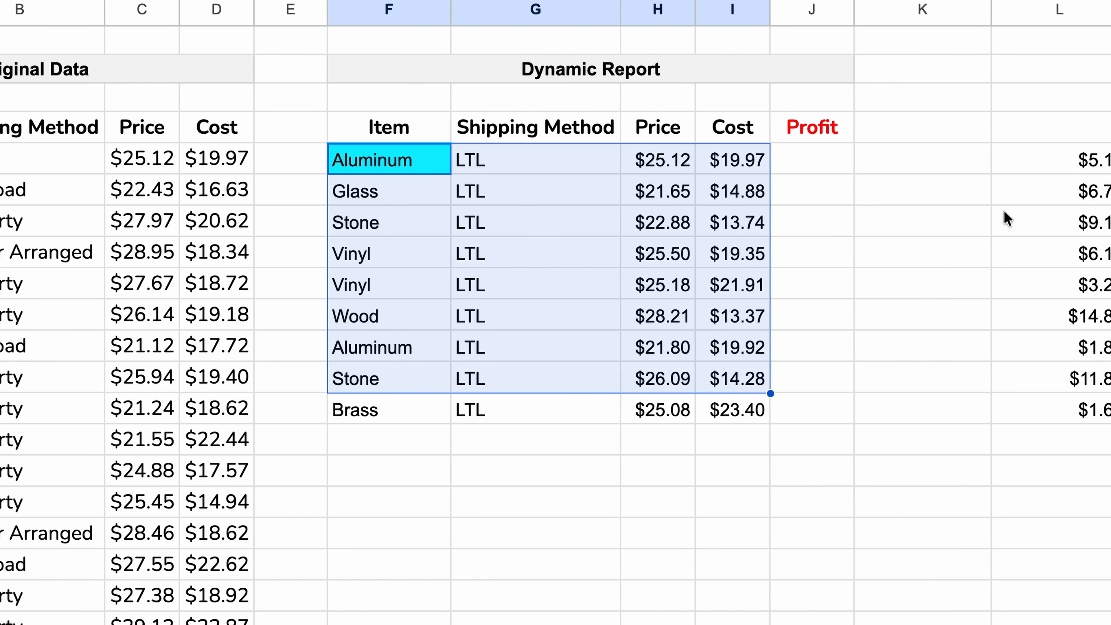
drag(938, 163, 924, 406)
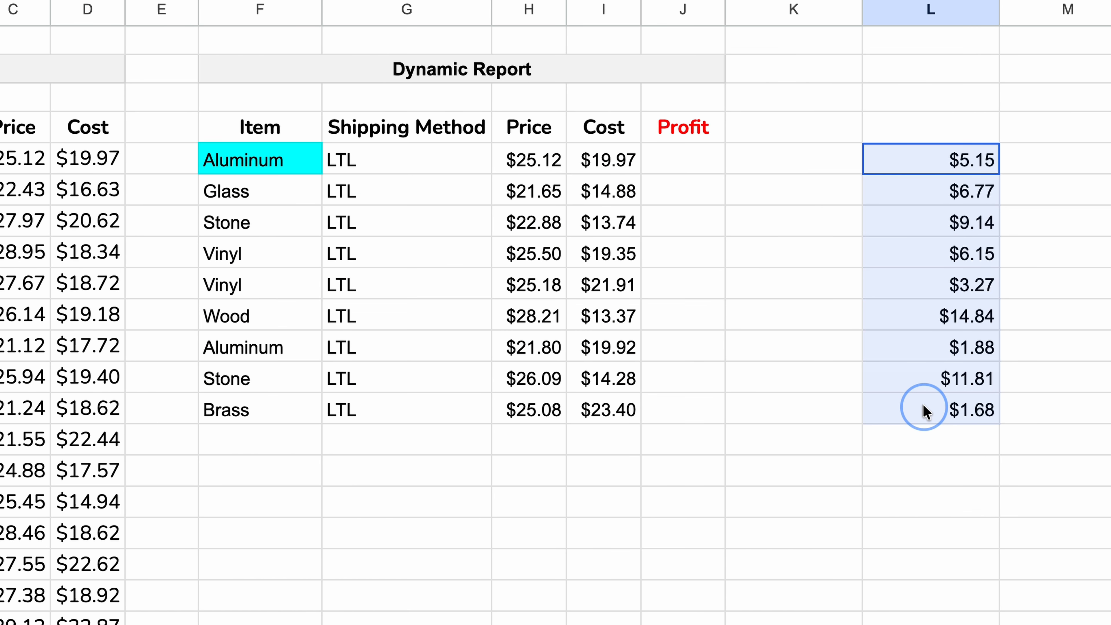
click(924, 121)
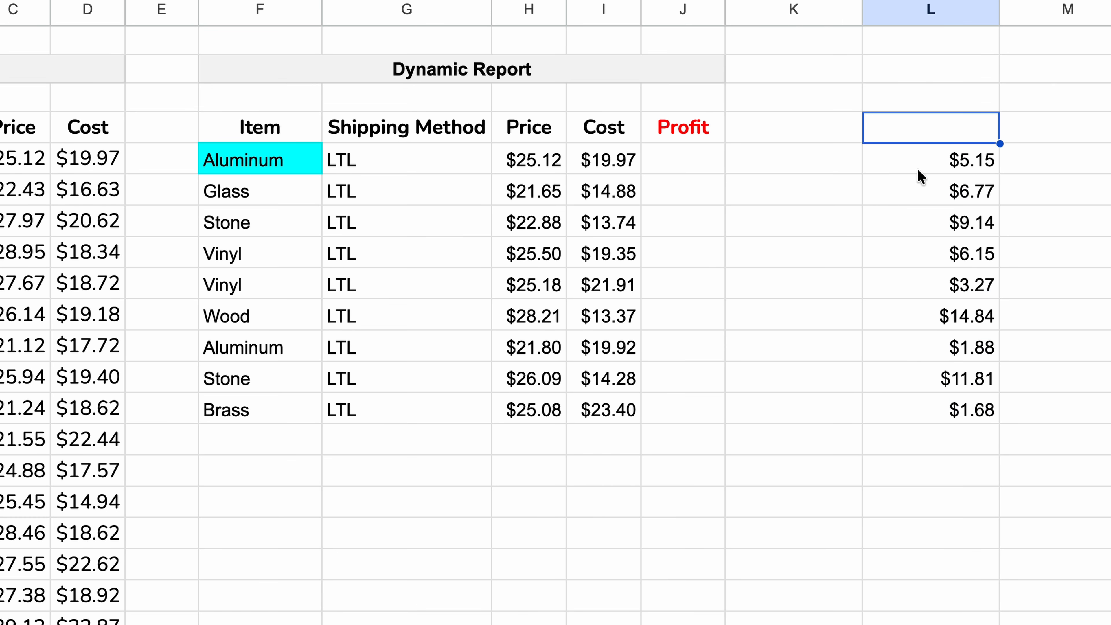
double_click(918, 155)
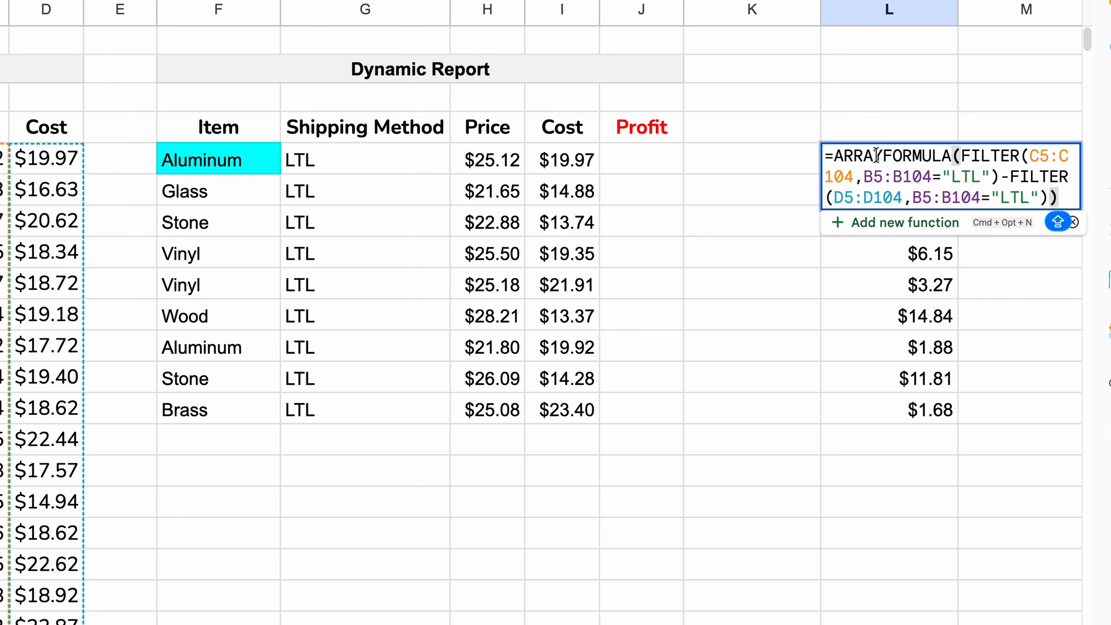
key(Escape)
scroll(878, 162, right, 10)
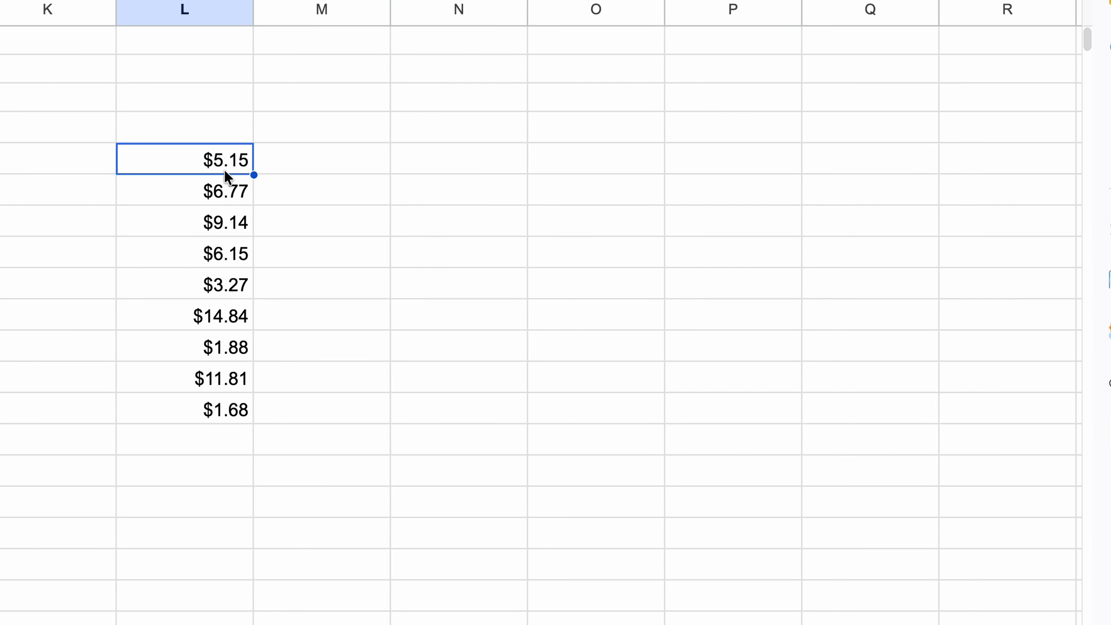
double_click(226, 171)
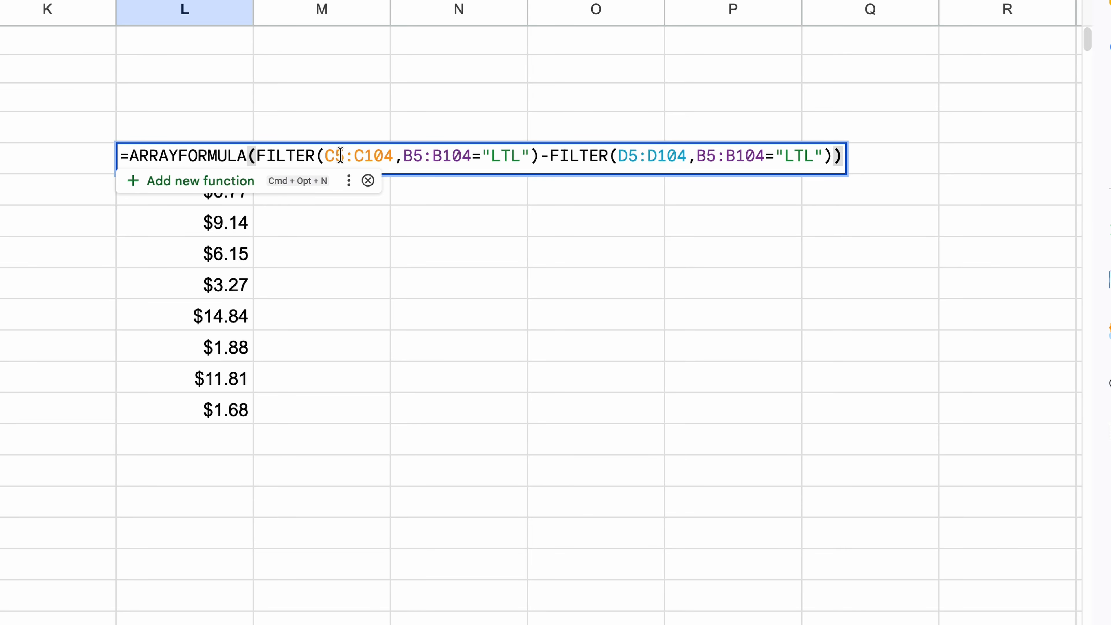
key(Return)
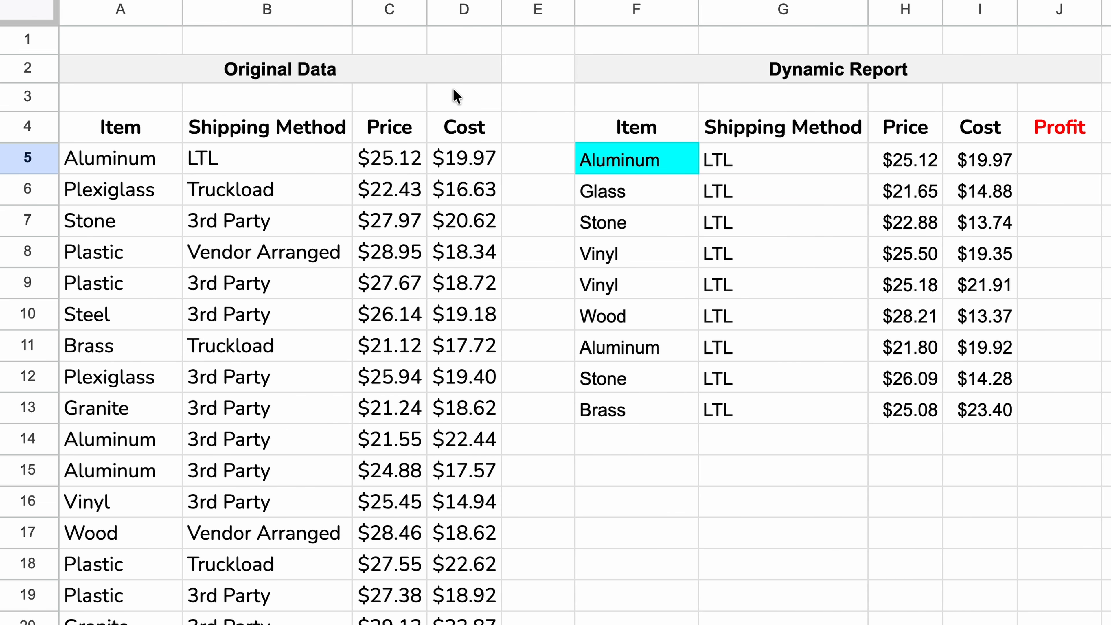
Examine the Price, Cost and Shipping Method columns of the original data that the profit calculation draws on.
click(390, 11)
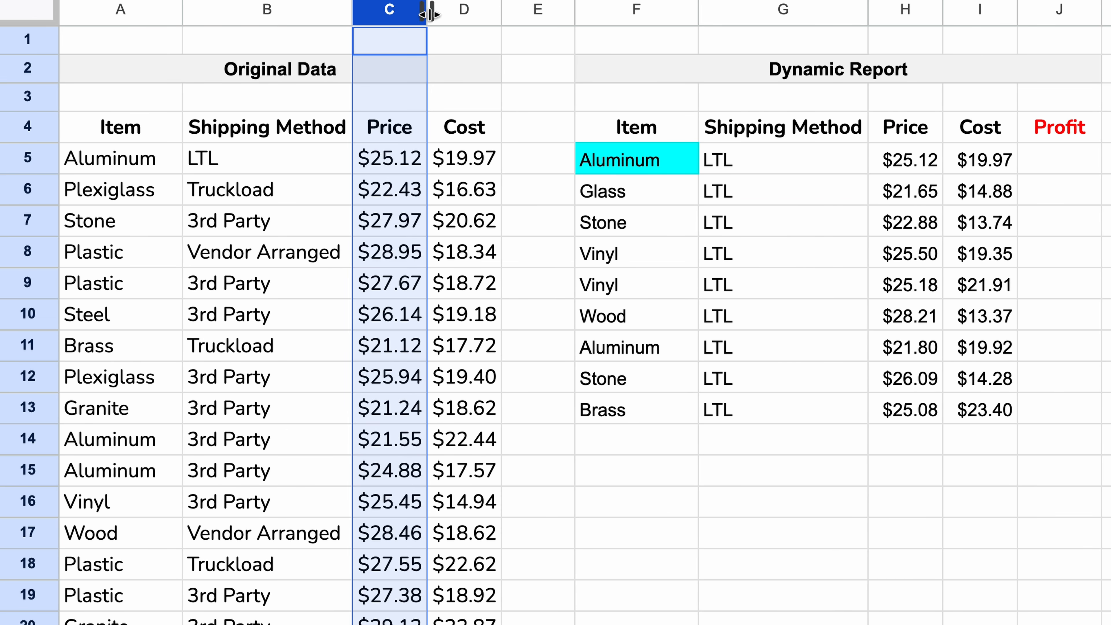
click(464, 9)
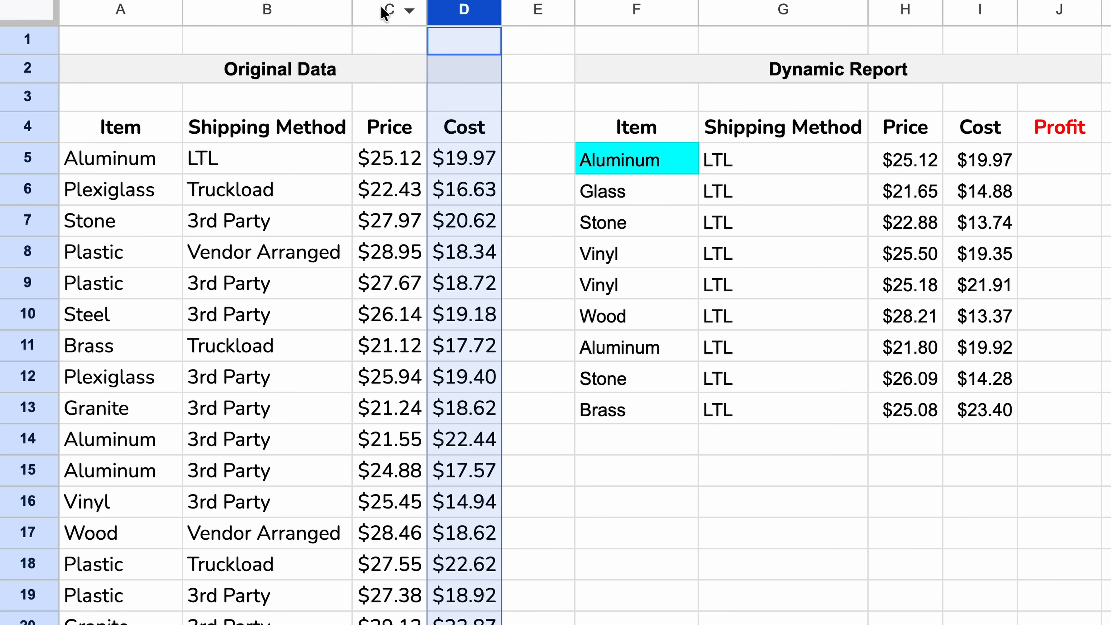
click(371, 13)
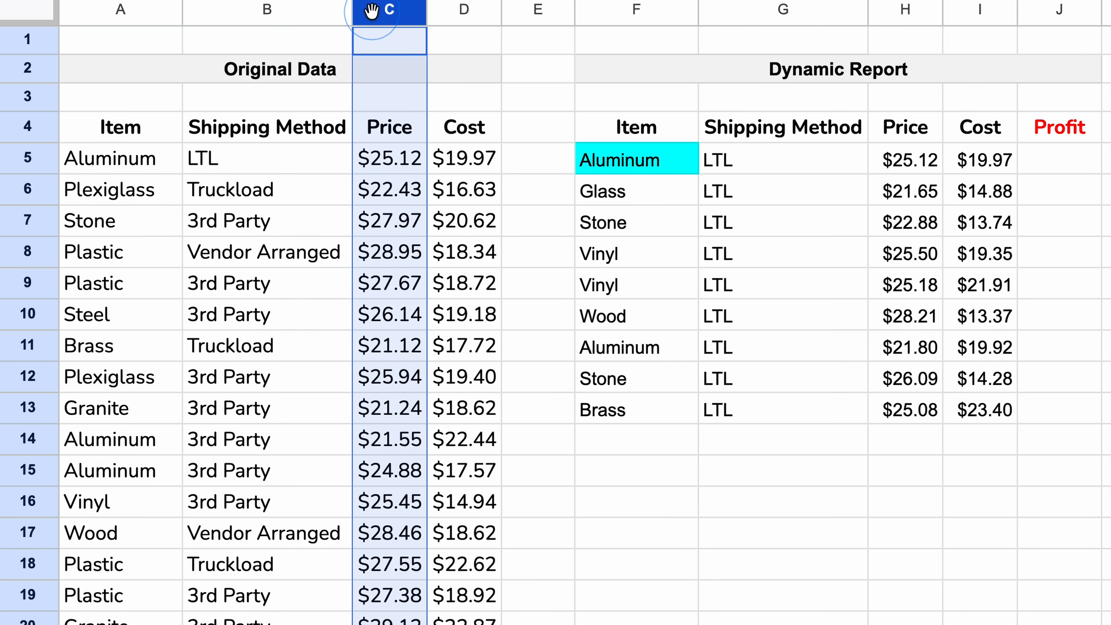
click(445, 11)
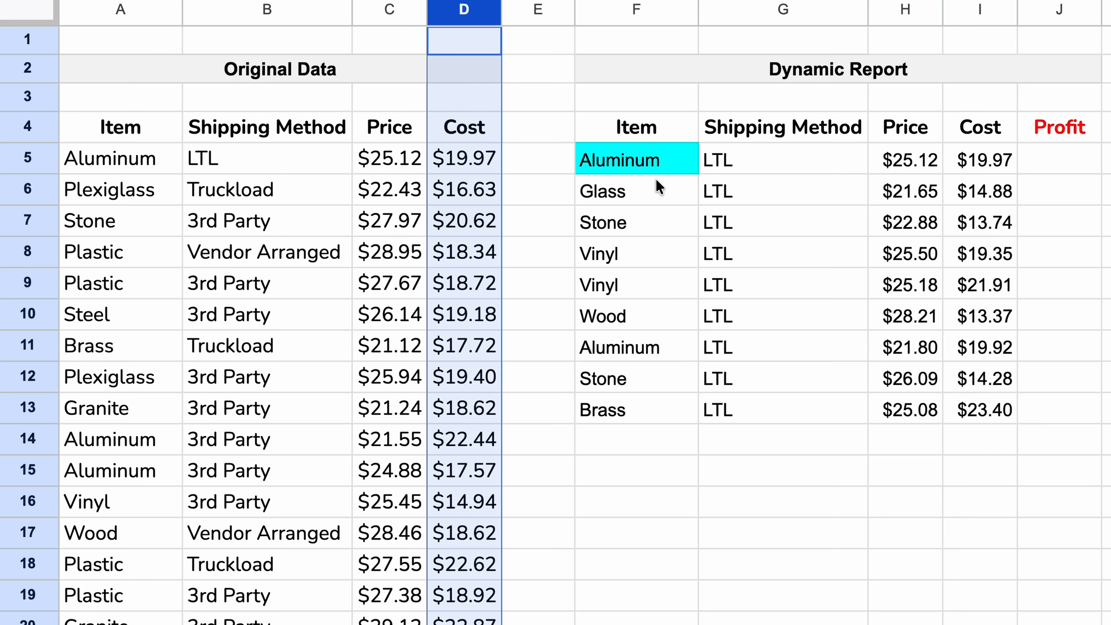
click(485, 163)
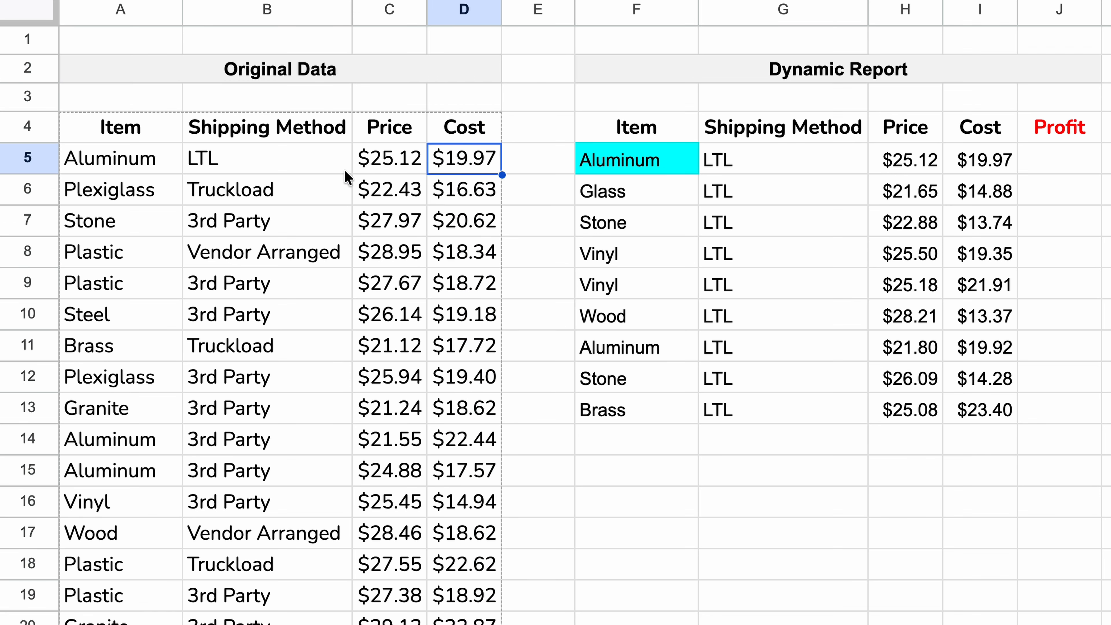
click(302, 193)
click(303, 220)
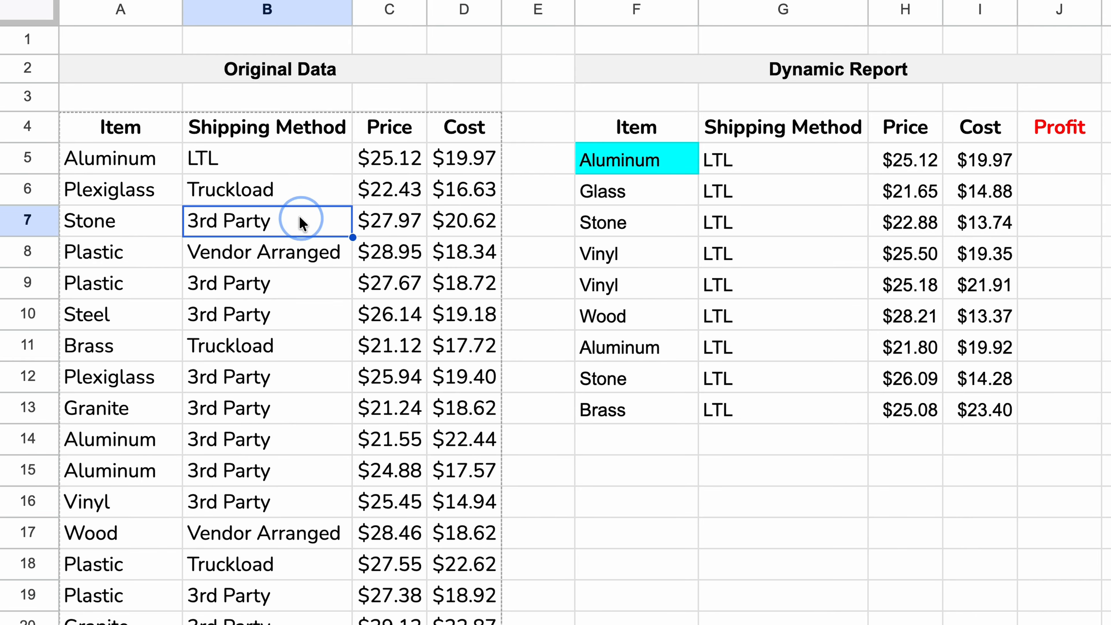
click(302, 254)
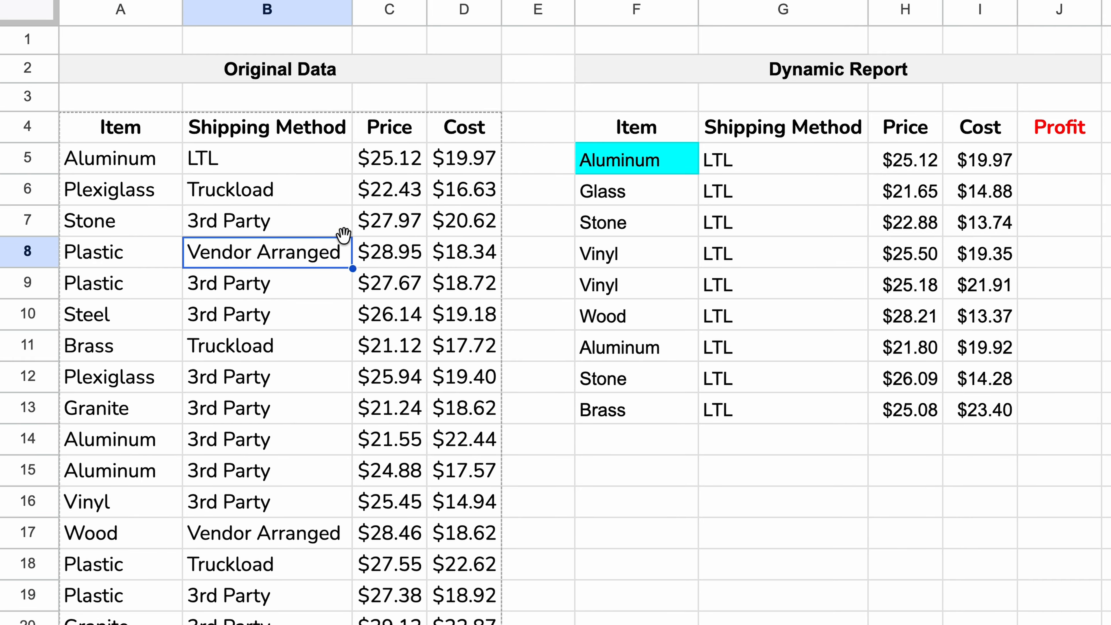
click(320, 165)
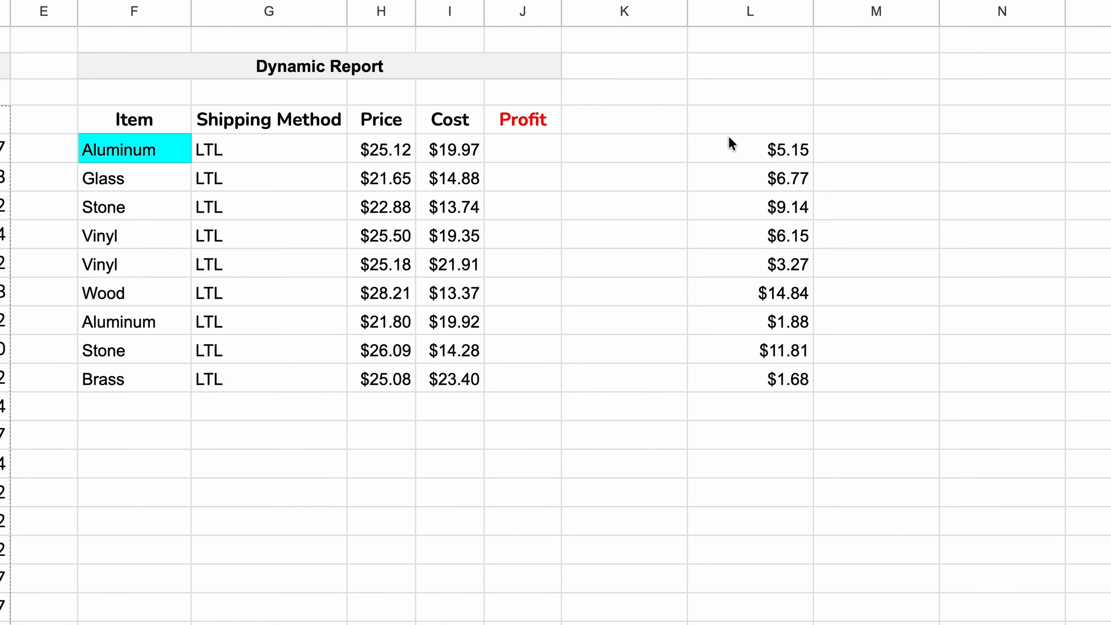
Examine the FILTER parts and subtraction inside L5's ARRAYFORMULA, and compare its output with the report range F5:I13.
click(732, 141)
double_click(670, 141)
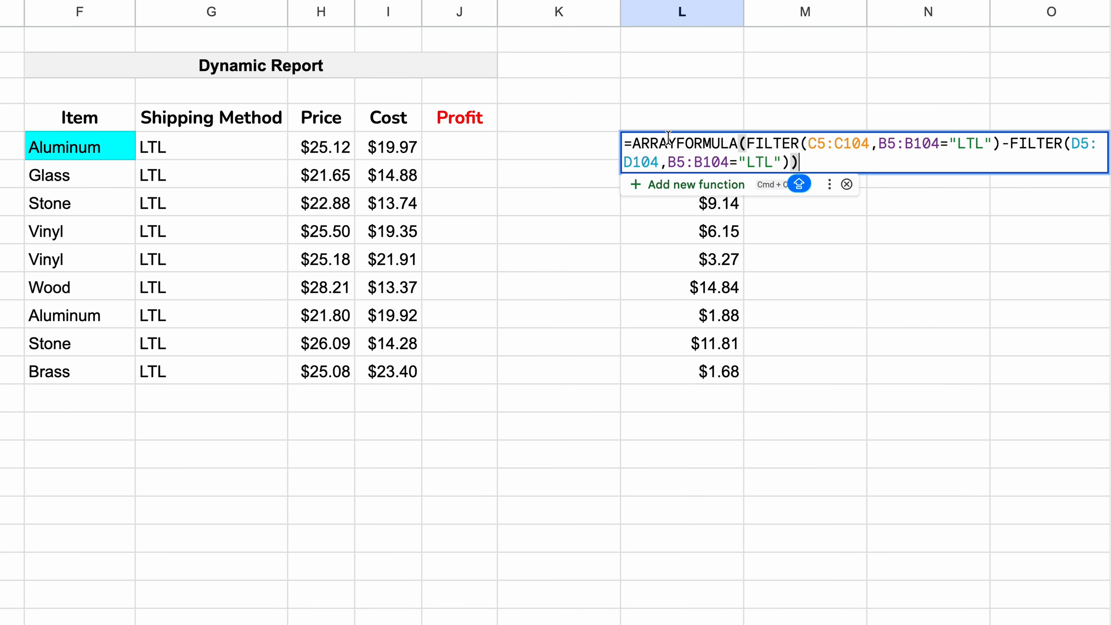
click(758, 142)
click(815, 141)
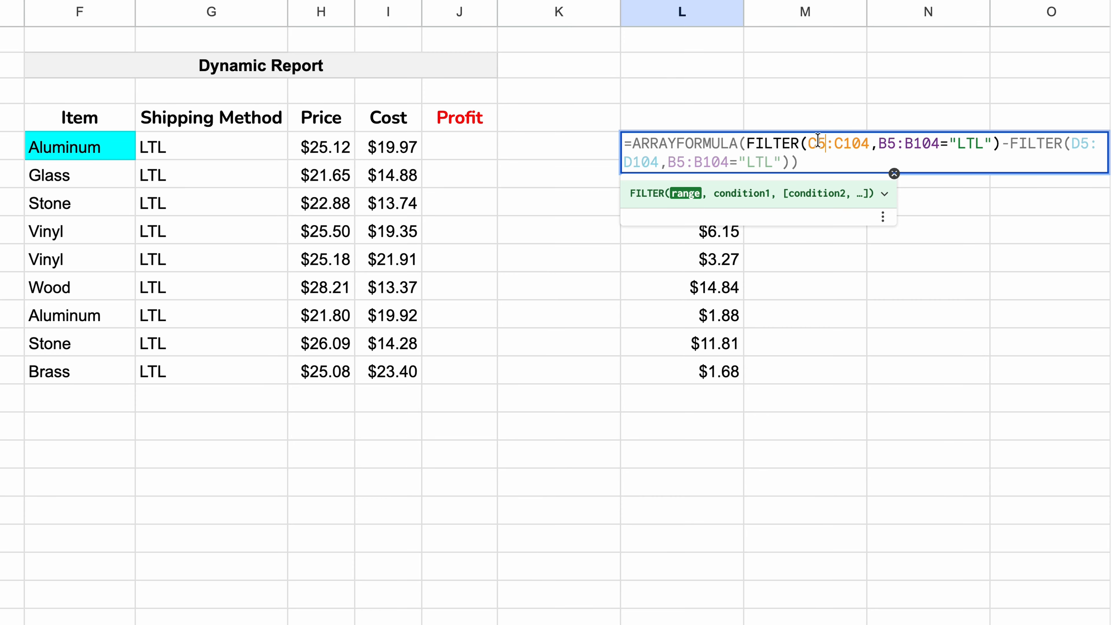
click(1000, 147)
key(shift+Right)
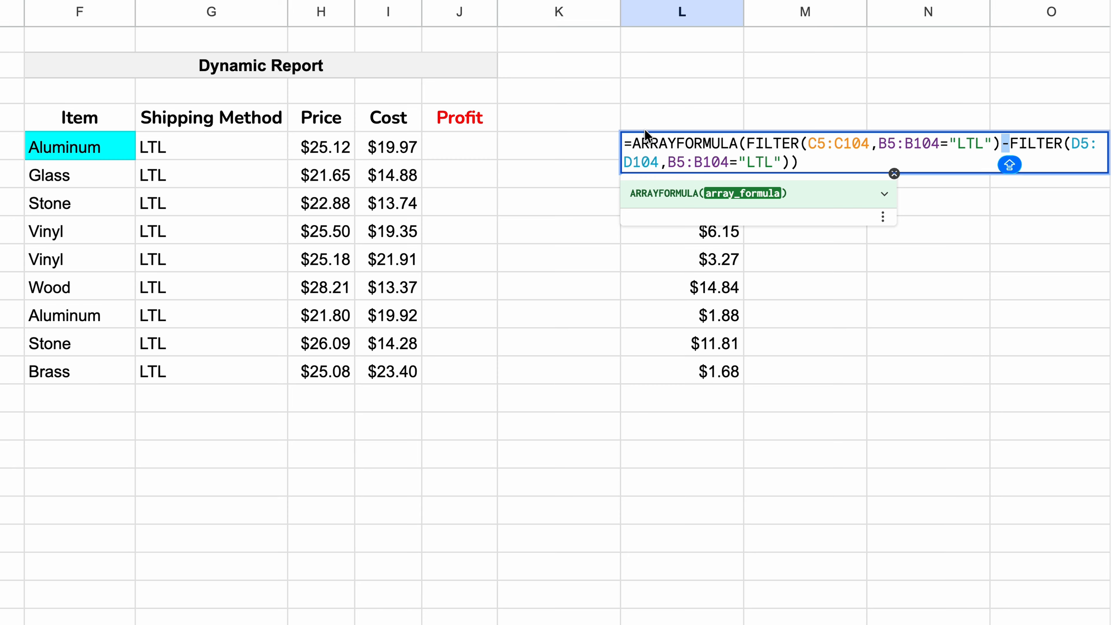
click(674, 139)
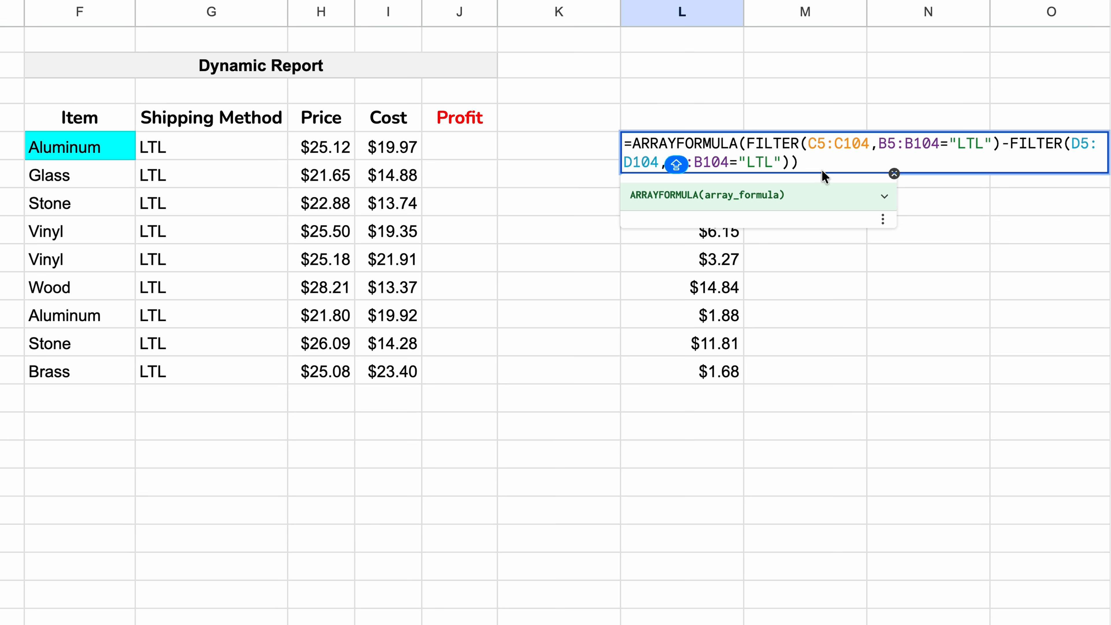
key(Return)
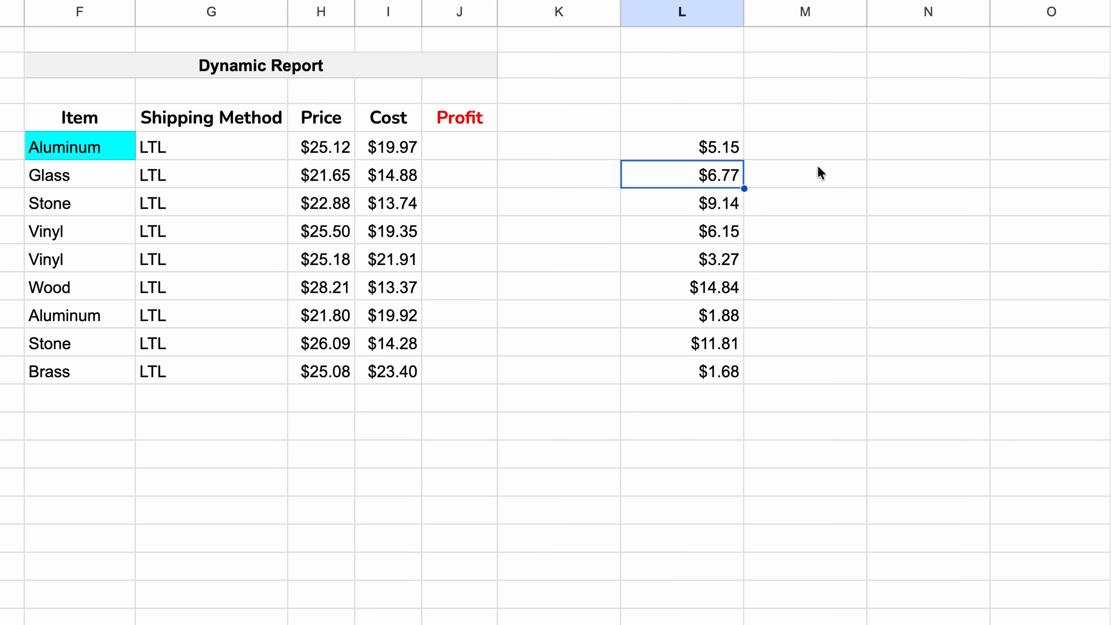
click(665, 146)
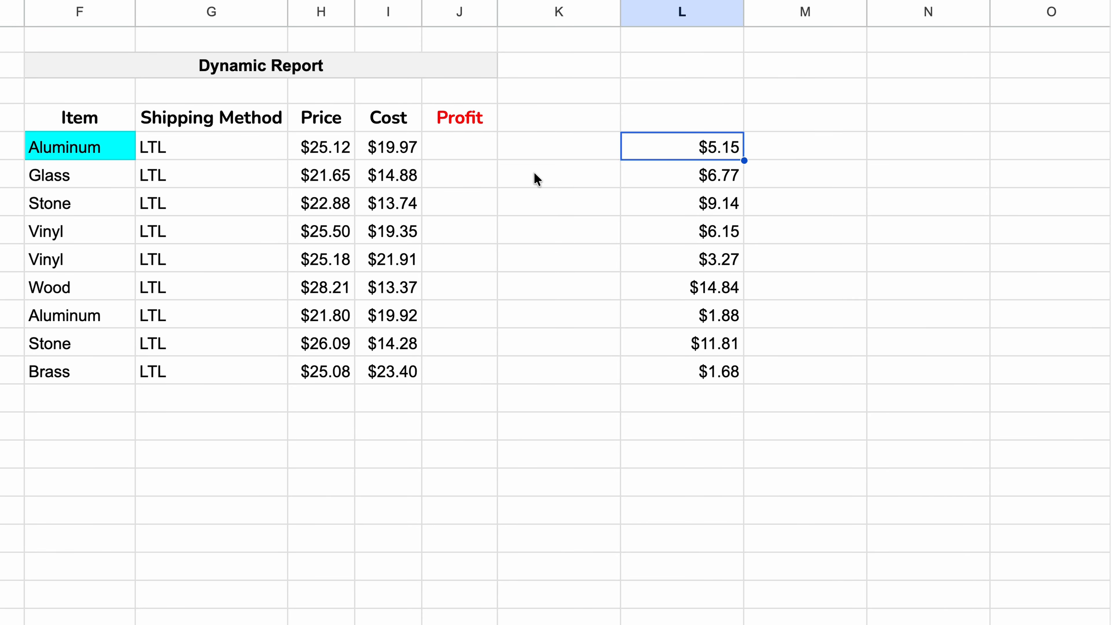
drag(100, 147, 388, 374)
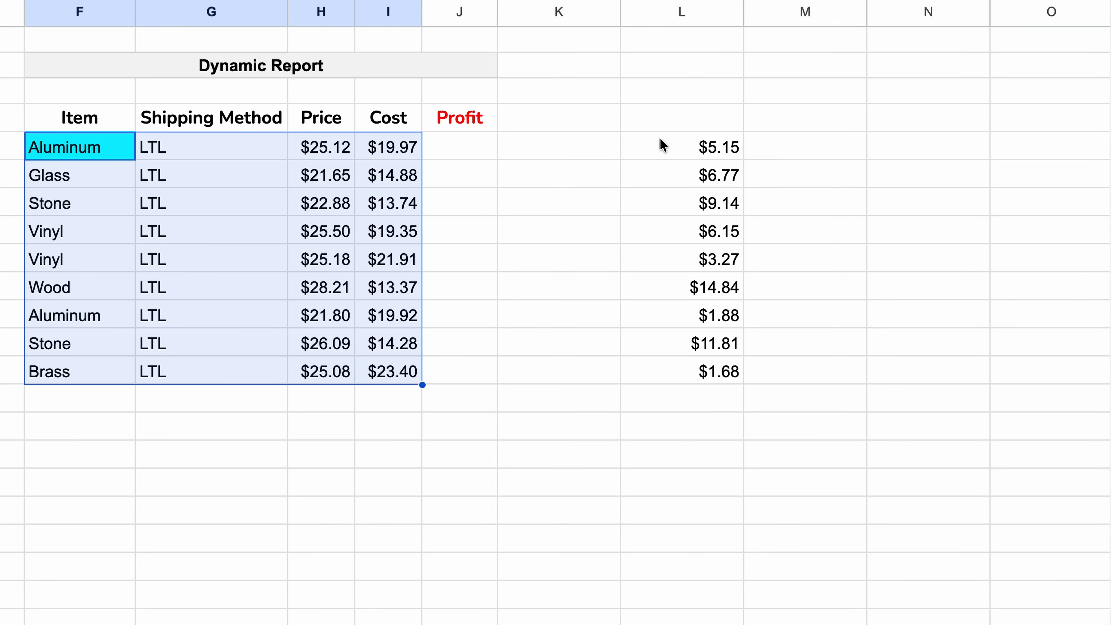
Copy the ARRAYFORMULA profit expression from L5 without its leading equals sign, leaving the cell unchanged.
drag(663, 144, 687, 371)
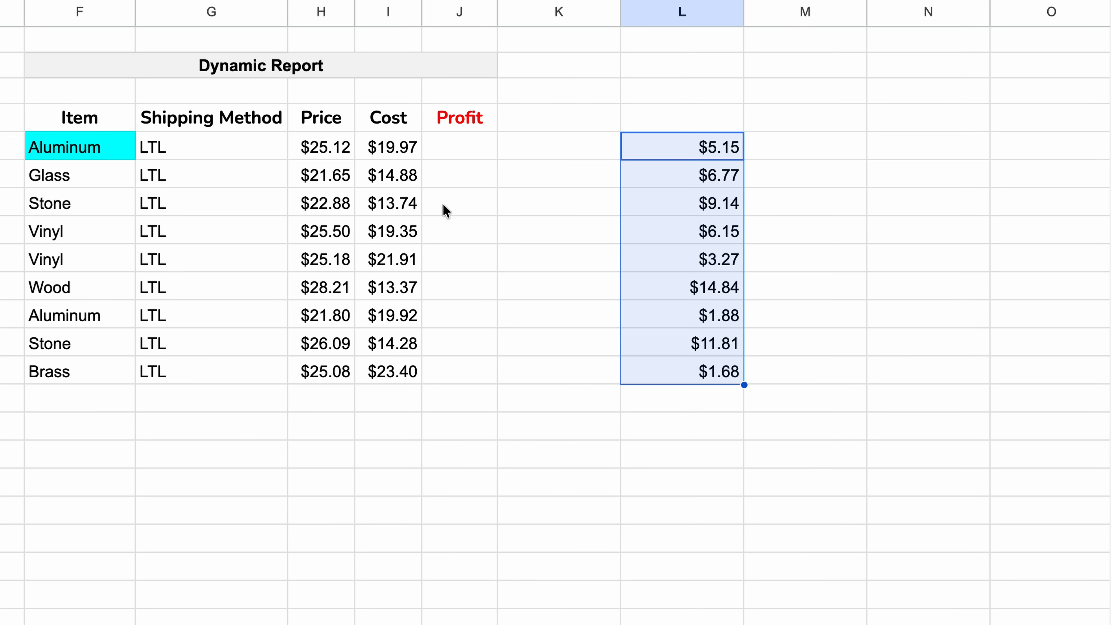
click(639, 135)
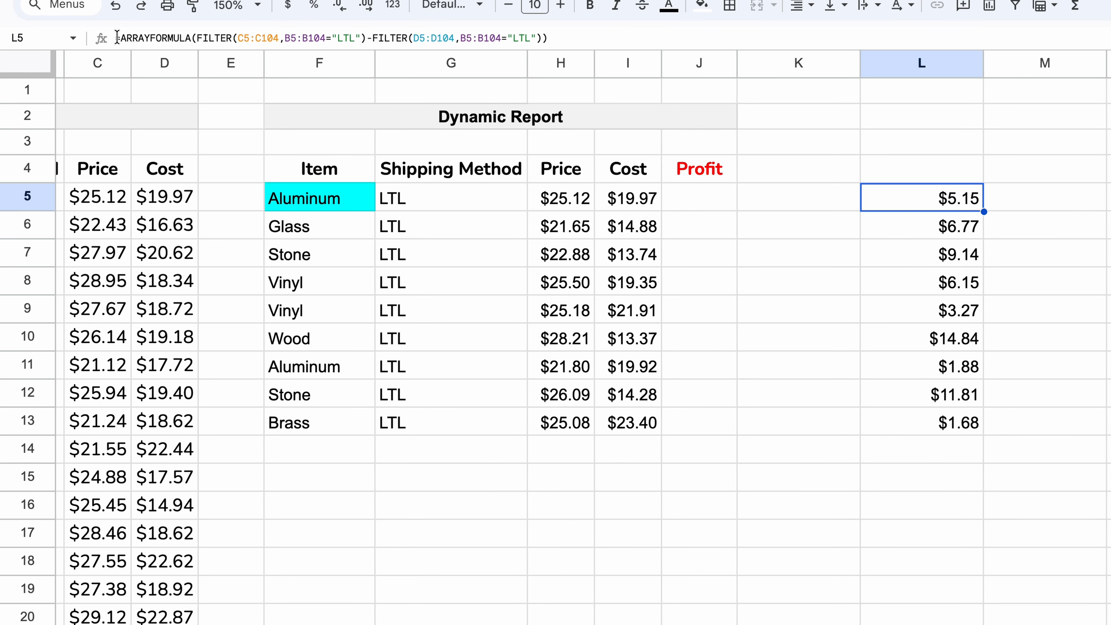
drag(117, 39, 586, 41)
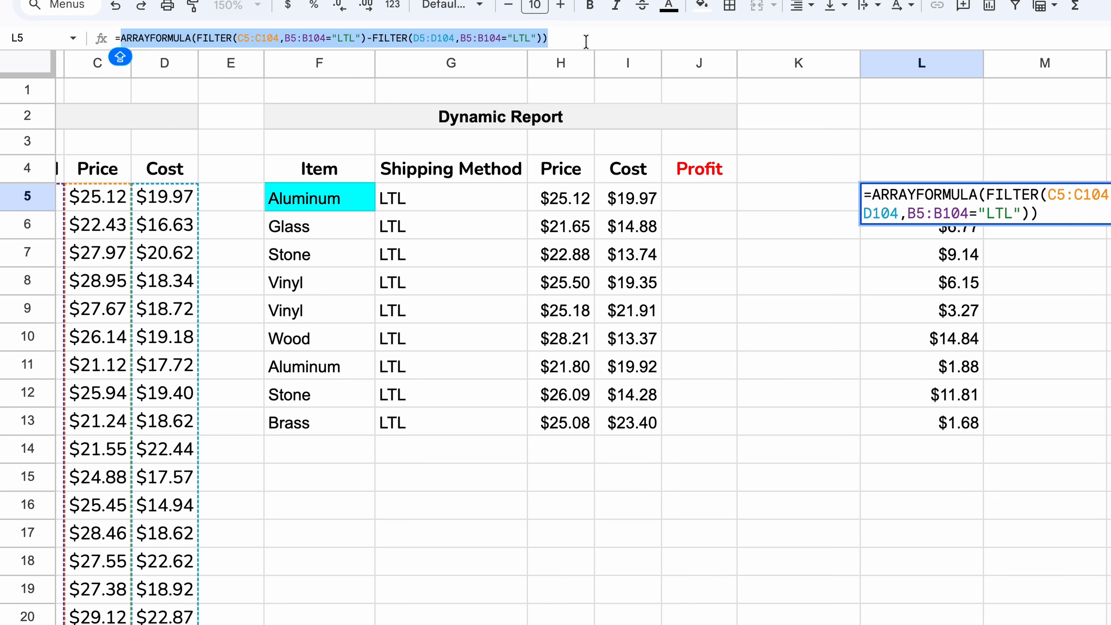
key(Escape)
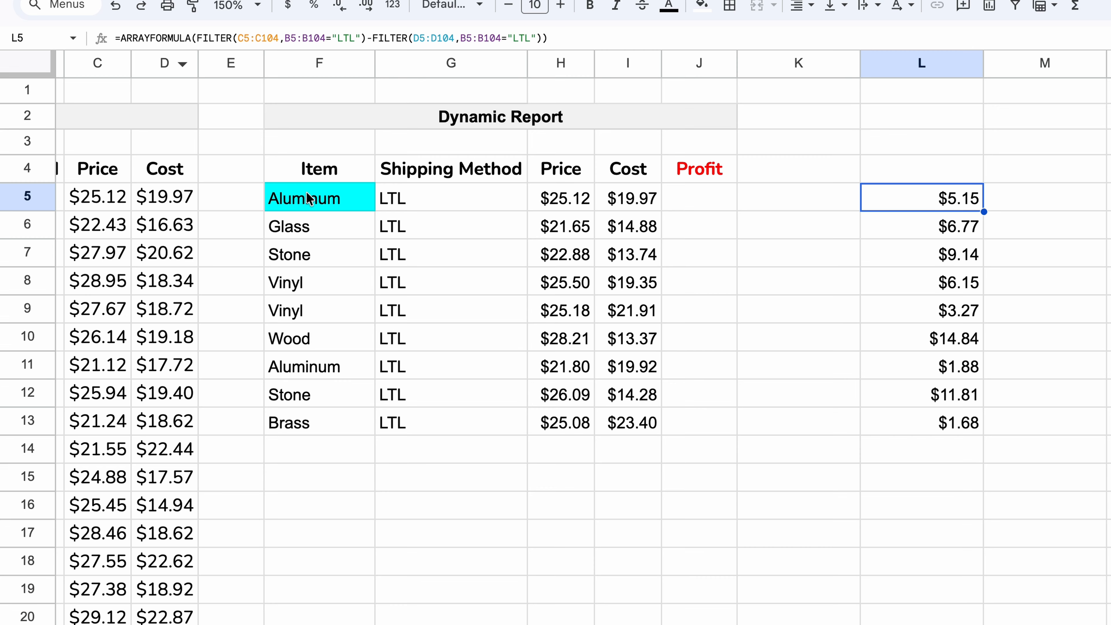
Rewrite F5's formula as a curly-brace array joining the existing FILTER(A5:D104,B5:B104="LTL") and the copied ARRAYFORMULA with a comma.
click(311, 198)
double_click(311, 199)
click(274, 192)
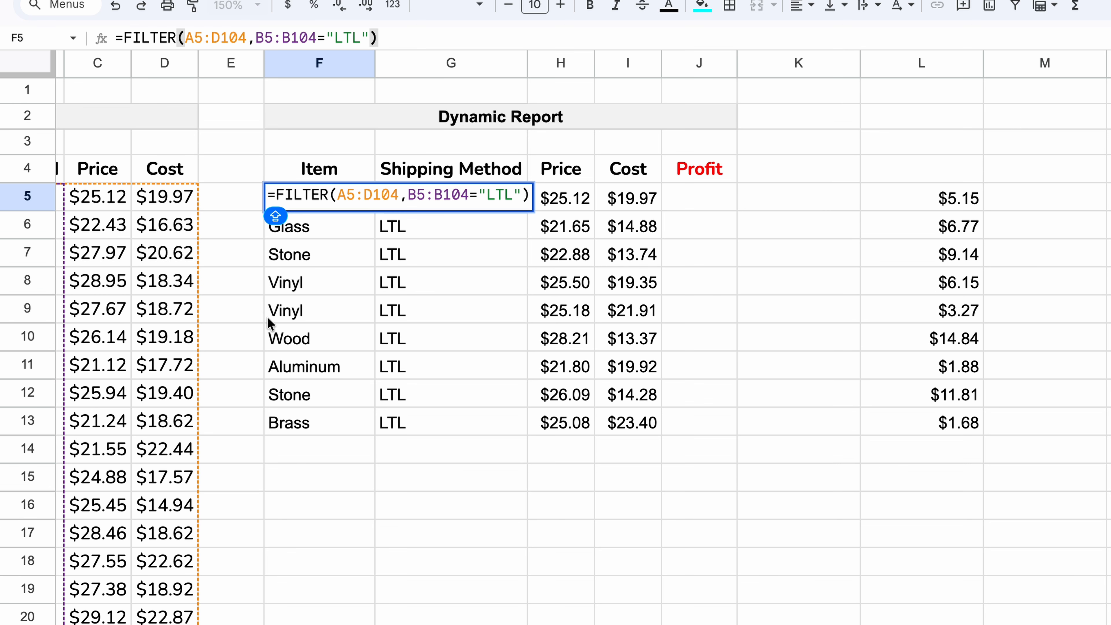
text({)
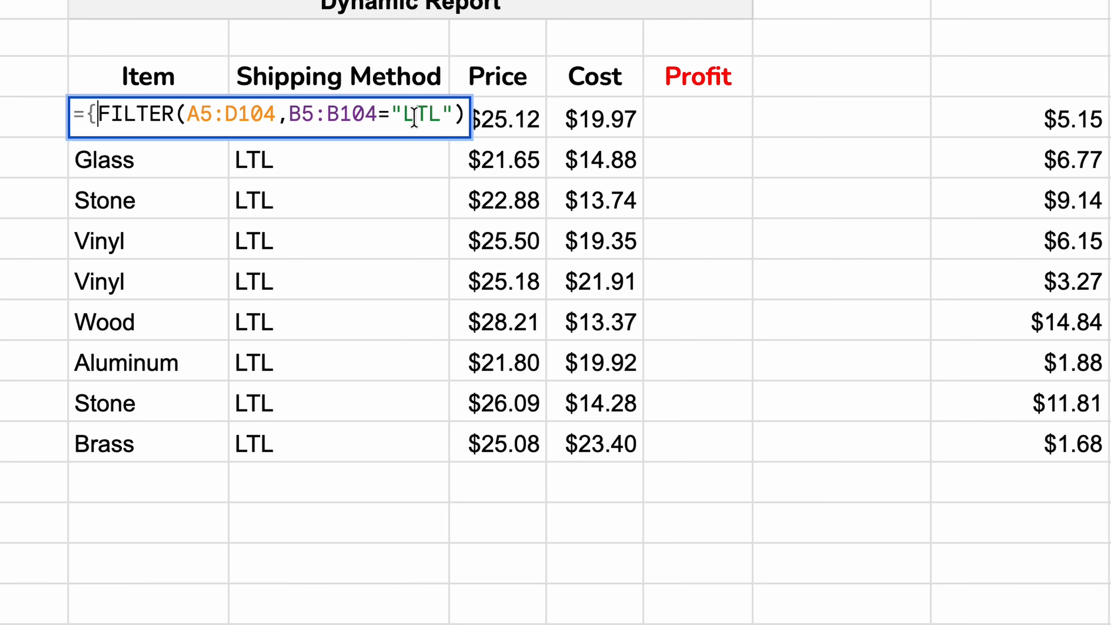
click(459, 116)
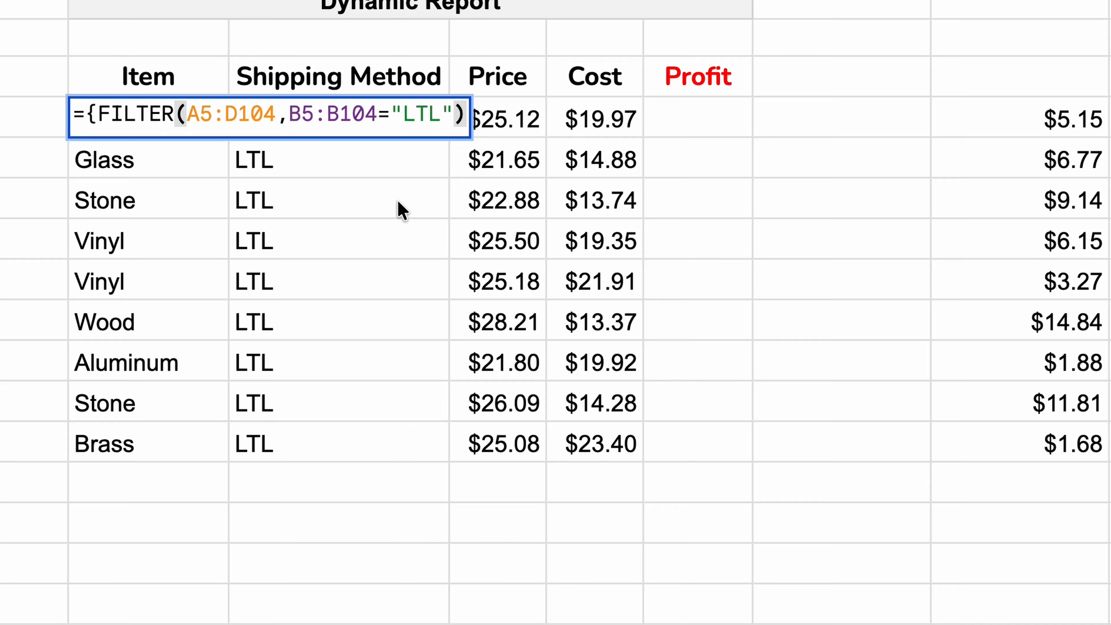
text(,)
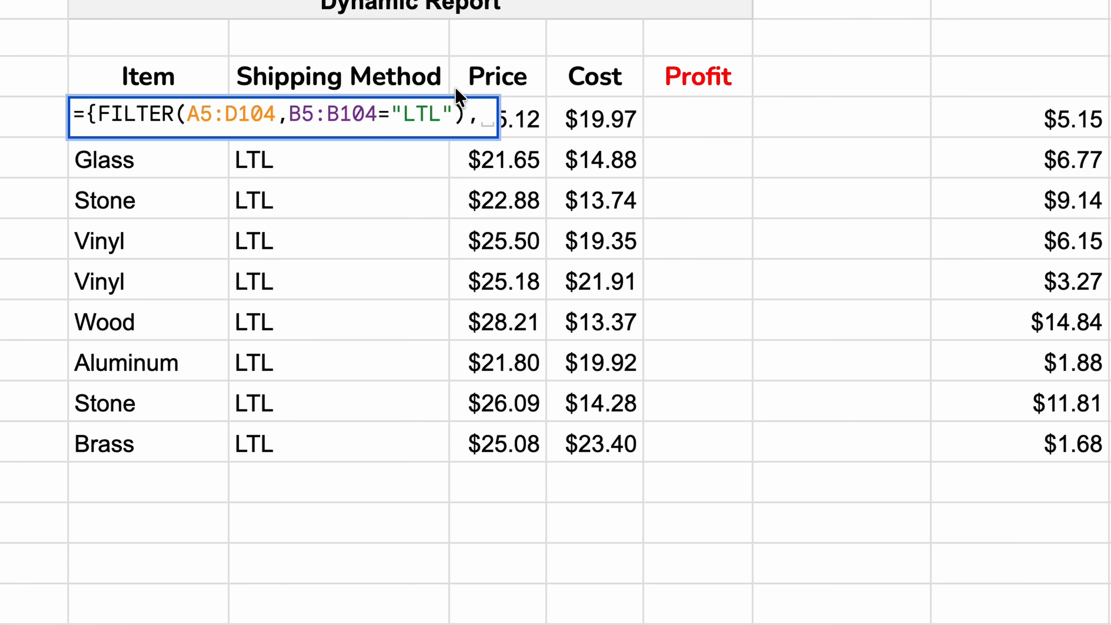
key(super+v)
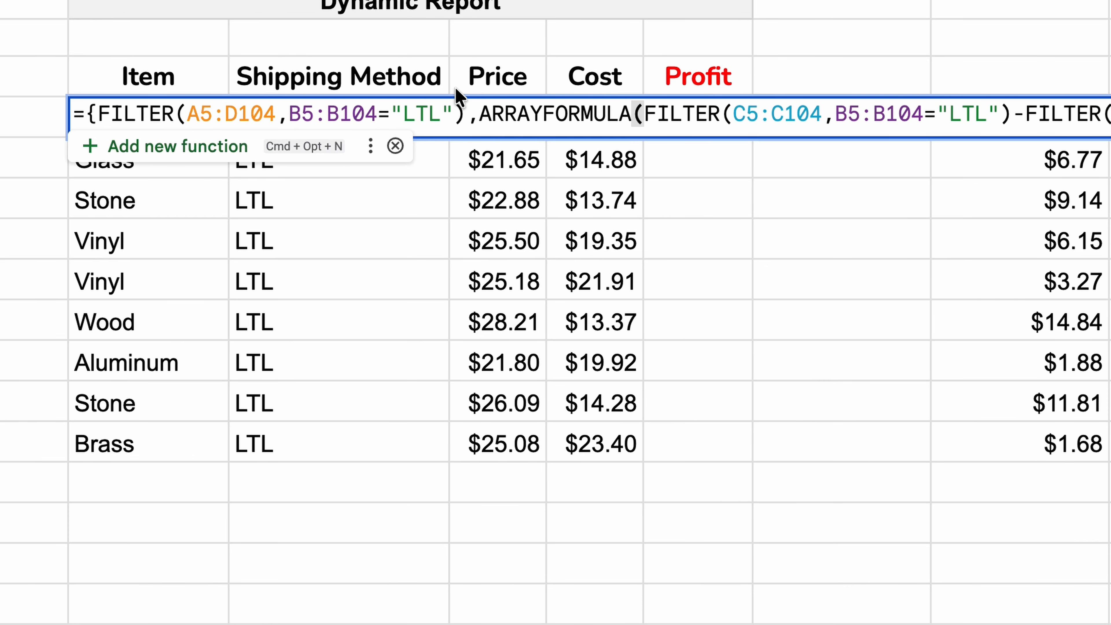
text(})
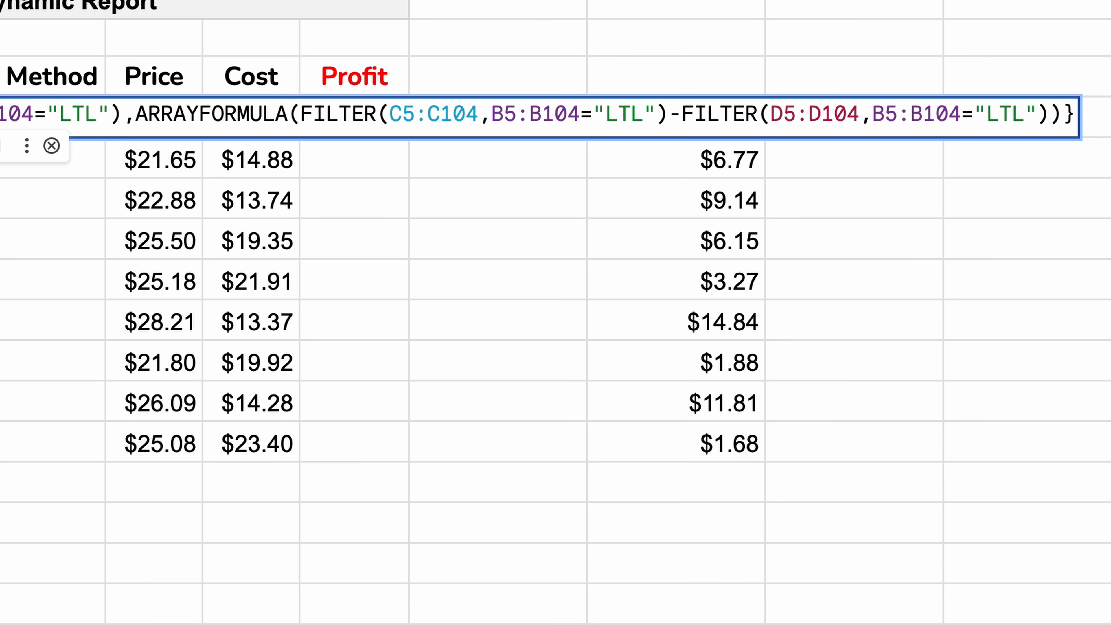
key(Return)
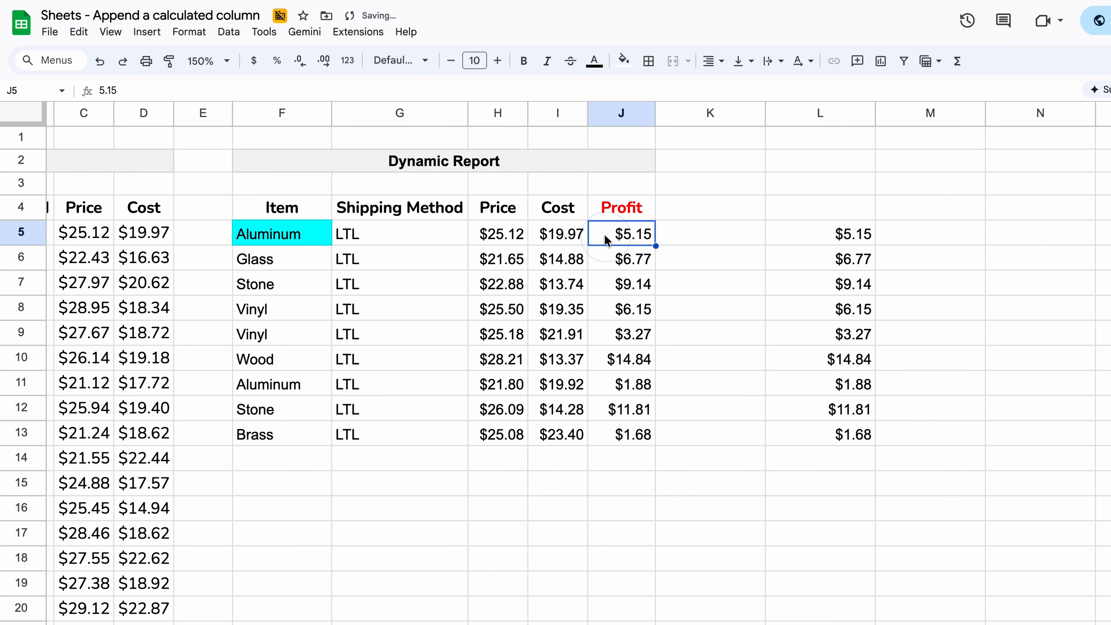
Review the values in the report's Profit column J and the full report range F5:J13.
click(329, 158)
click(608, 284)
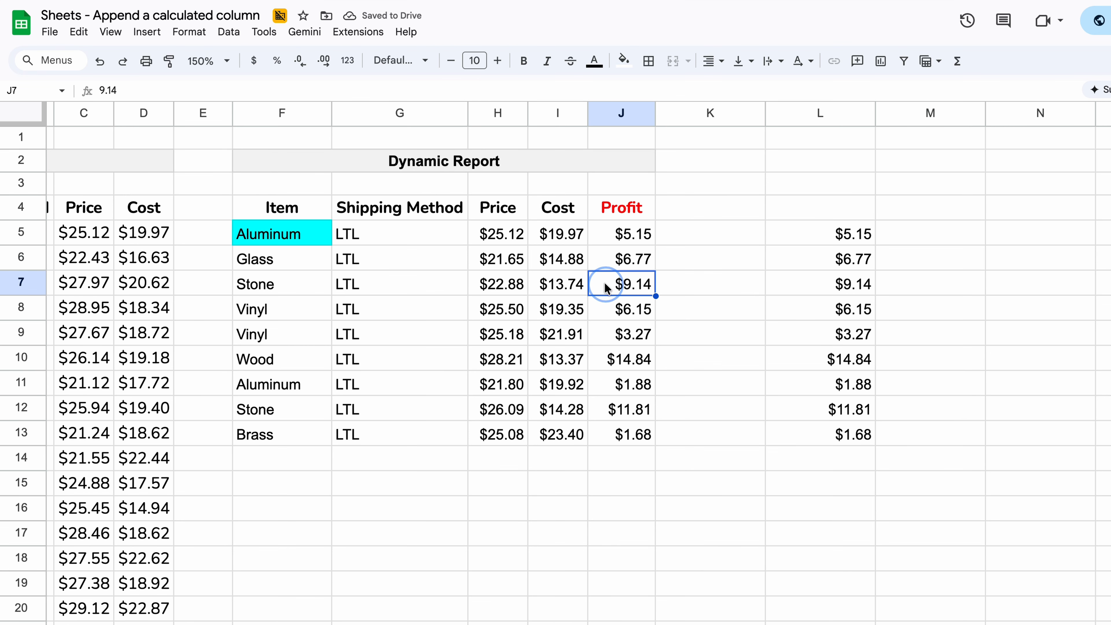
click(611, 313)
click(613, 334)
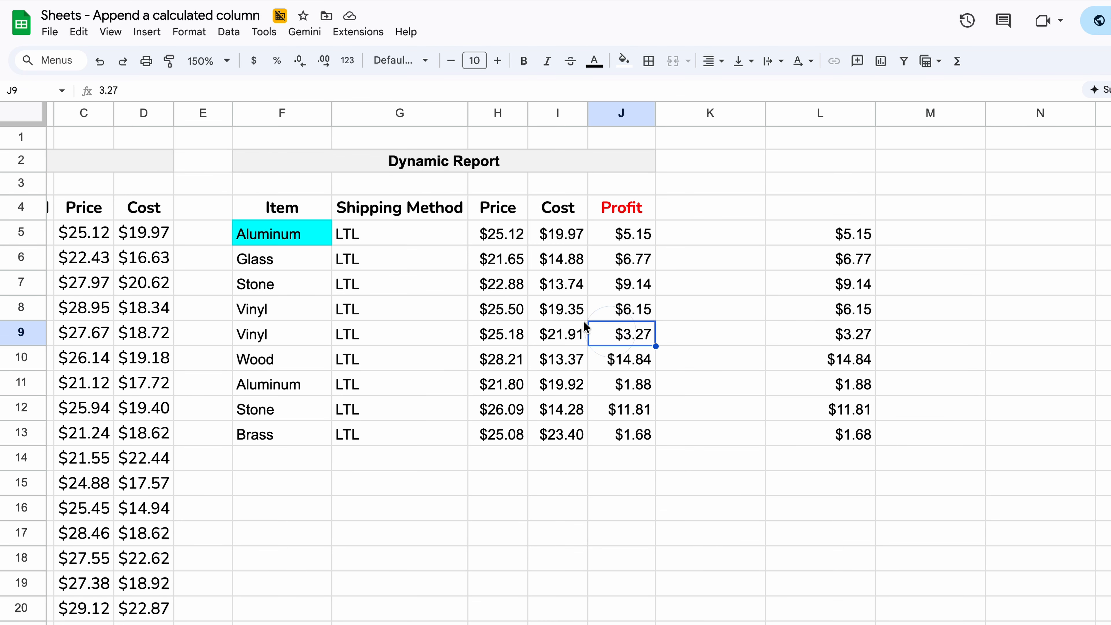
drag(315, 232, 613, 424)
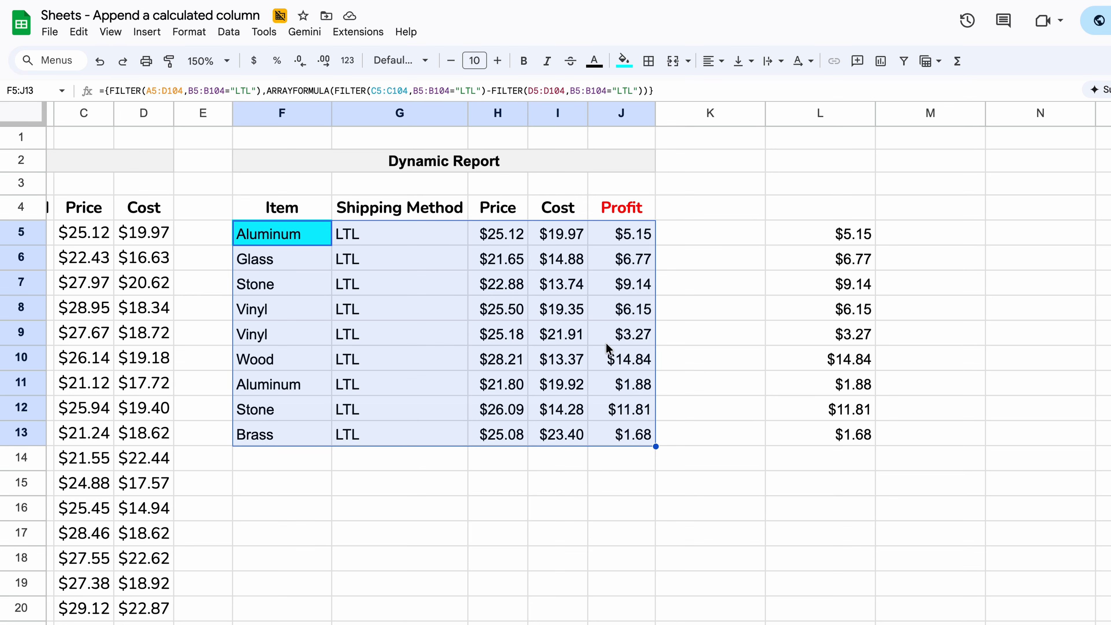
click(605, 241)
click(604, 271)
click(603, 305)
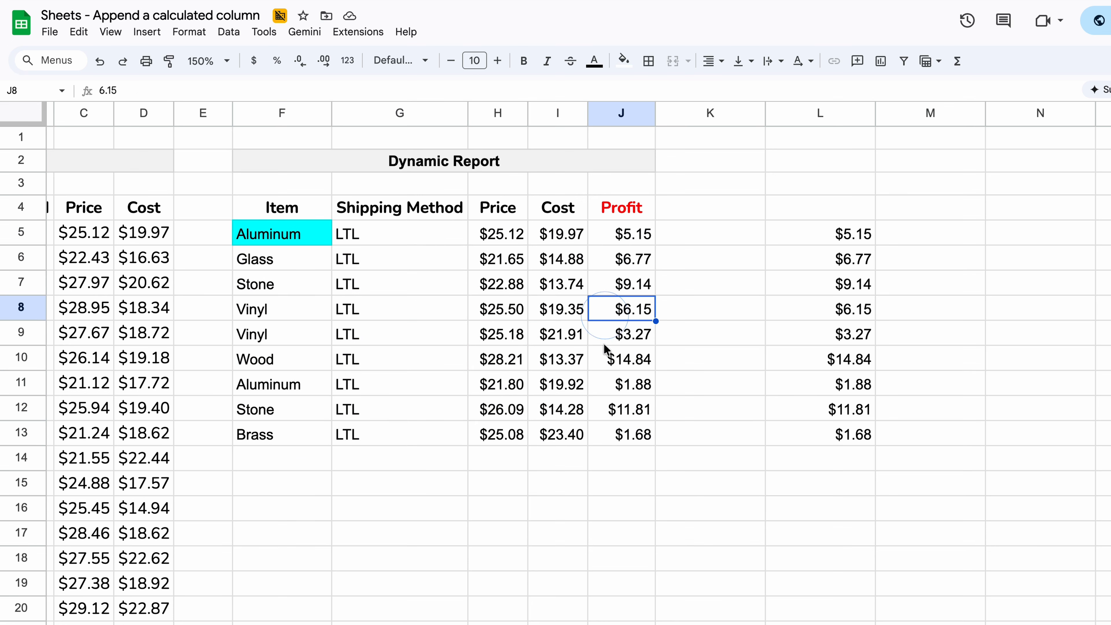
click(608, 353)
Set the price of the first Aluminum row in the original data, C5, to 20000.
scroll(481, 291, left, 5)
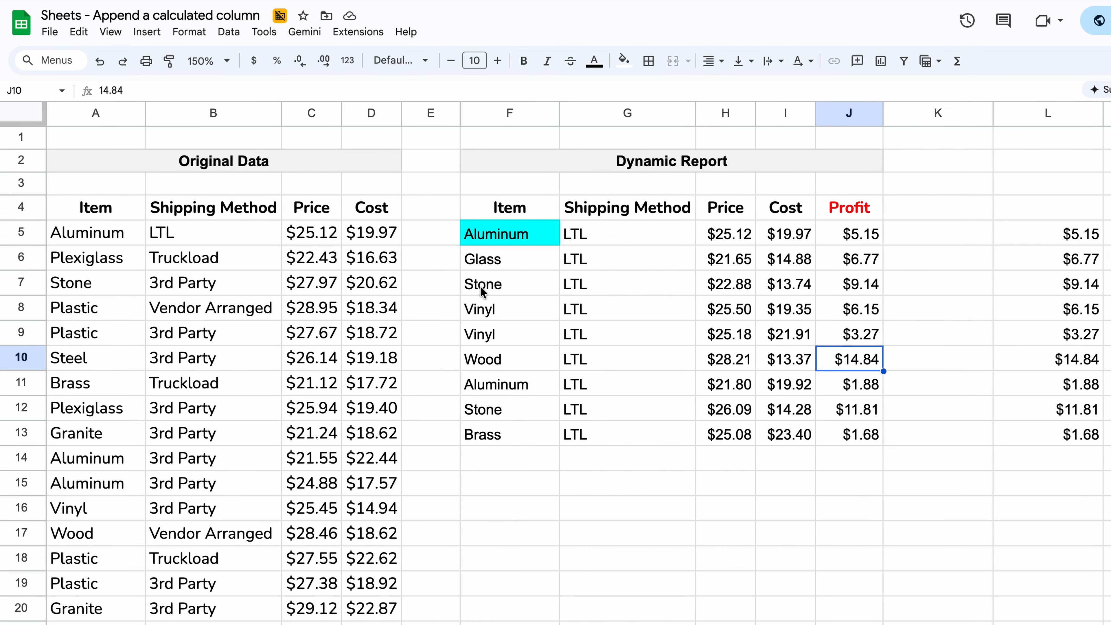
click(329, 234)
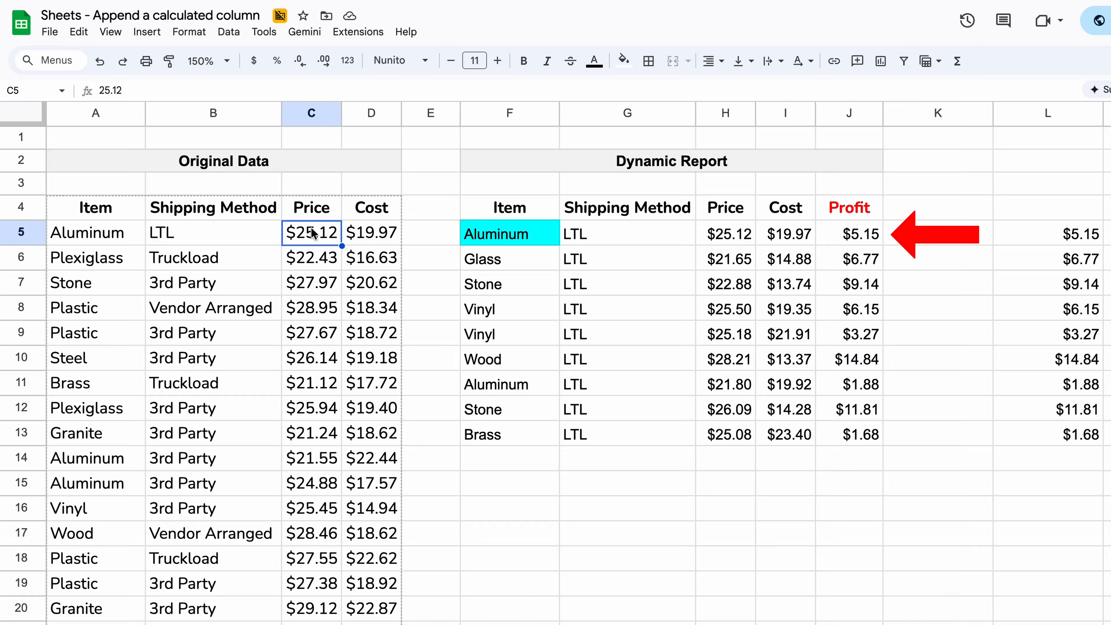
text(20000)
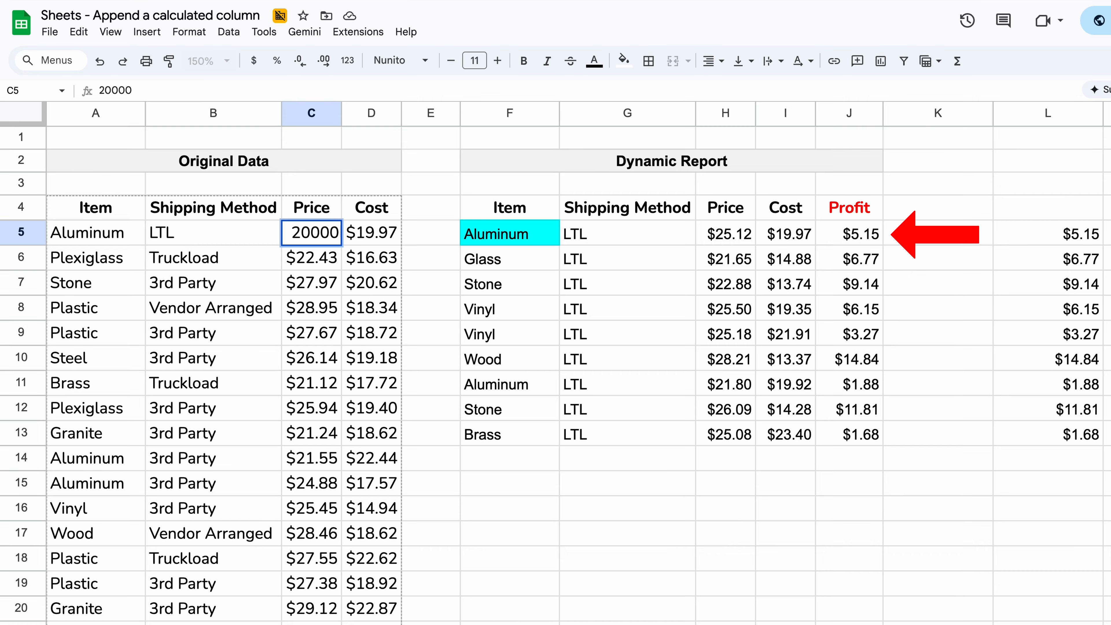
key(Return)
Check the report's Profit cells J5 and J6 against the changed source price.
click(843, 238)
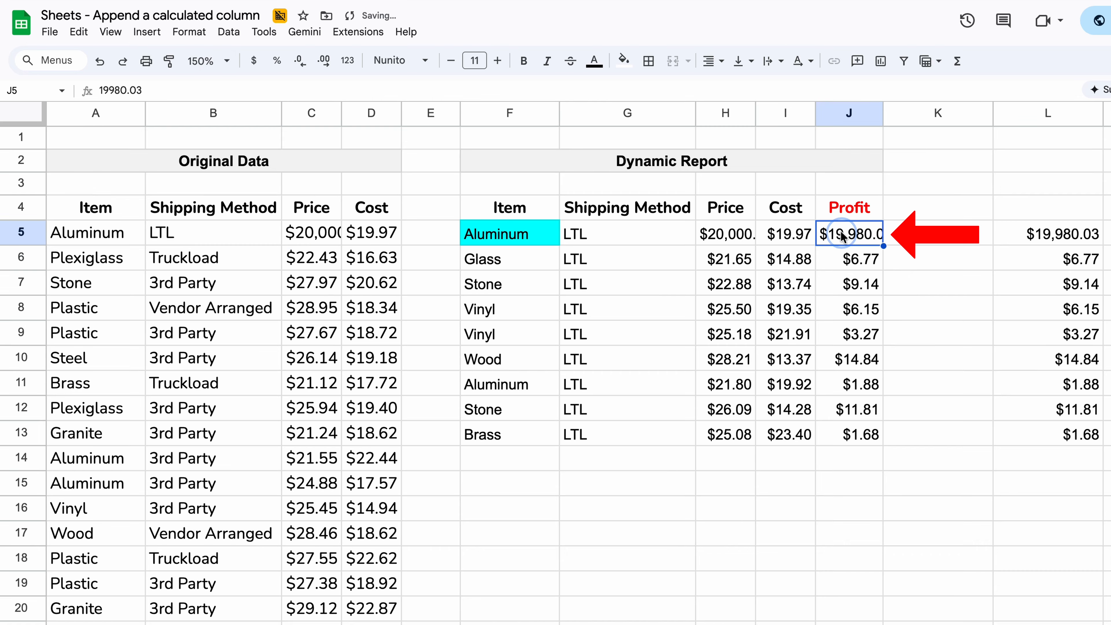
click(844, 269)
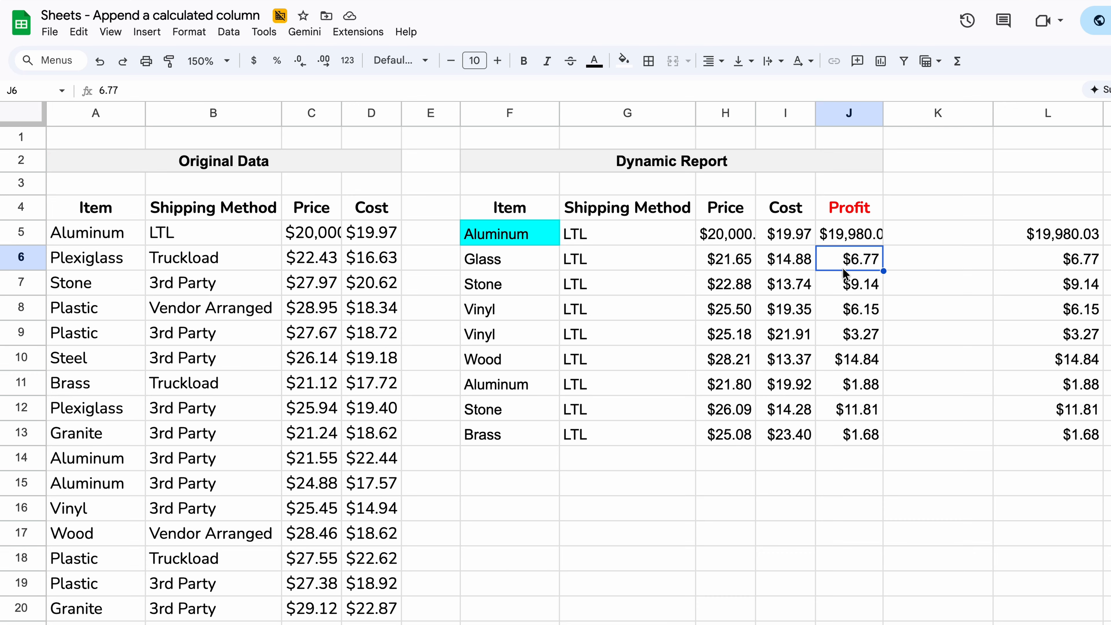
click(839, 241)
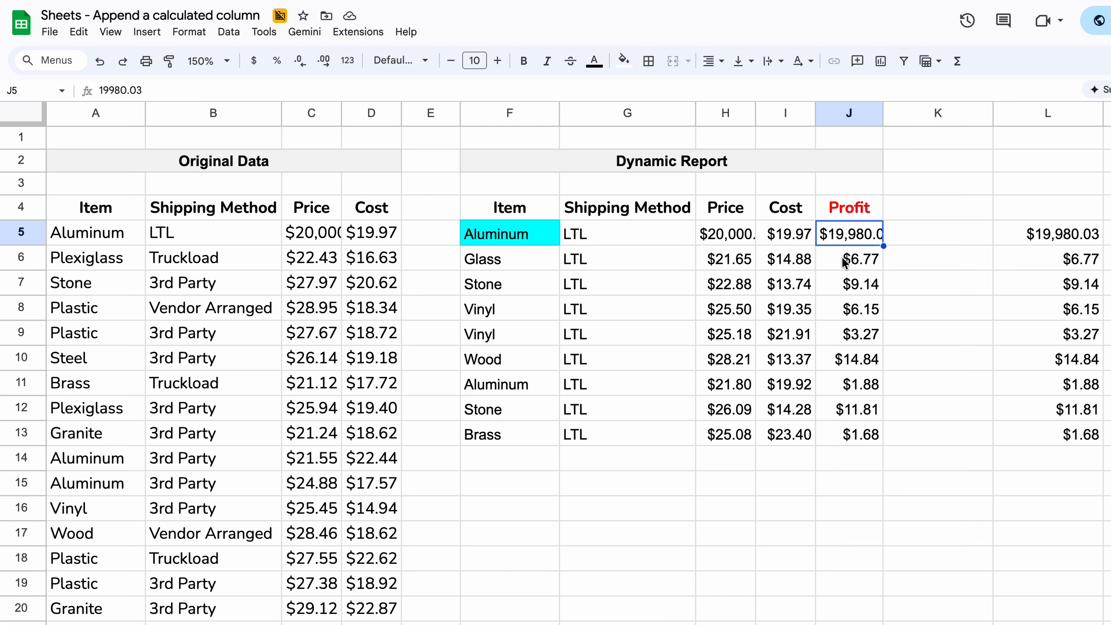